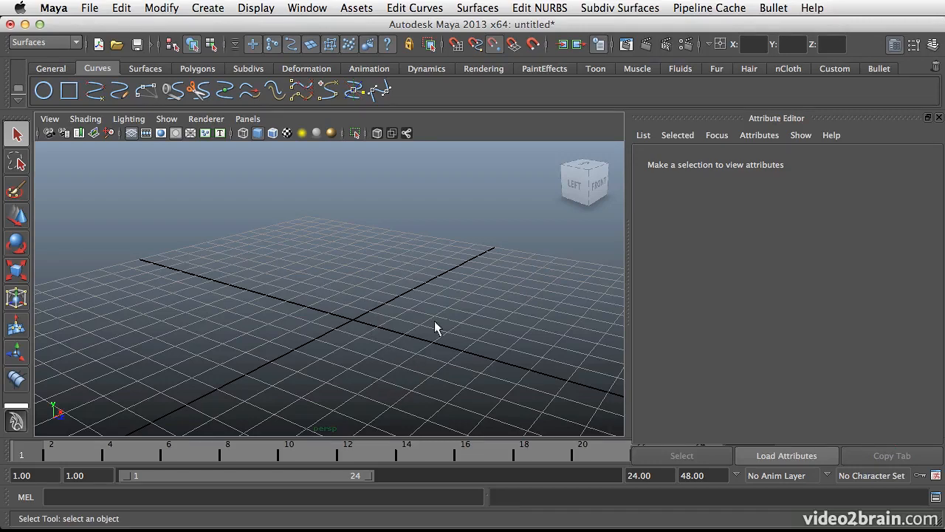
# Step: Hide the Attribute Editor to enlarge the perspective viewport
pyautogui.keyDown('alt'); pyautogui.moveTo(436, 327); pyautogui.dragTo(332, 319); pyautogui.keyUp('alt')
pyautogui.moveTo(430, 316)
pyautogui.keyDown('alt'); pyautogui.mouseDown()
pyautogui.moveTo(386, 321)
pyautogui.moveTo(454, 308)
pyautogui.moveTo(447, 311)
pyautogui.mouseUp(); pyautogui.keyUp('alt')
pyautogui.click(895, 45)
pyautogui.keyDown('alt'); pyautogui.moveTo(370, 317); pyautogui.dragTo(462, 280); pyautogui.keyUp('alt')
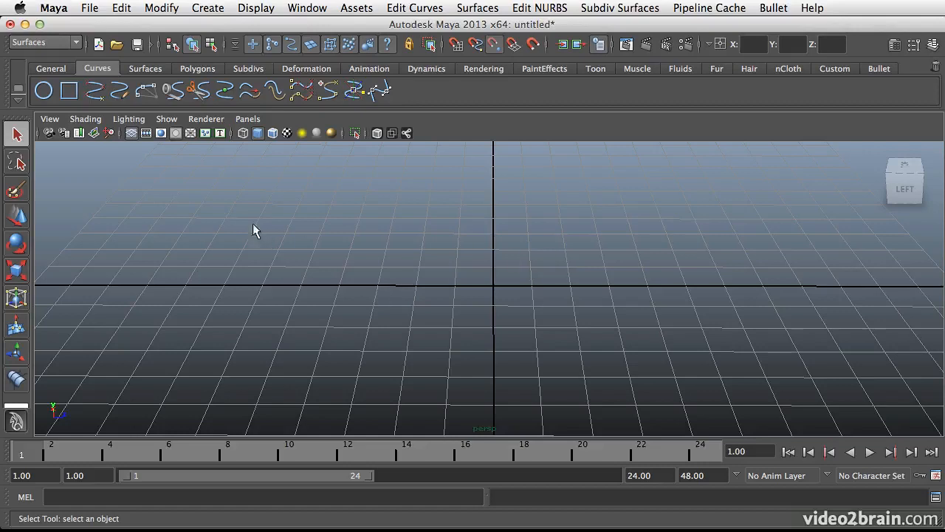
# Step: Activate the EP Curve Tool and maximize the front view for drawing
pyautogui.click(148, 68)
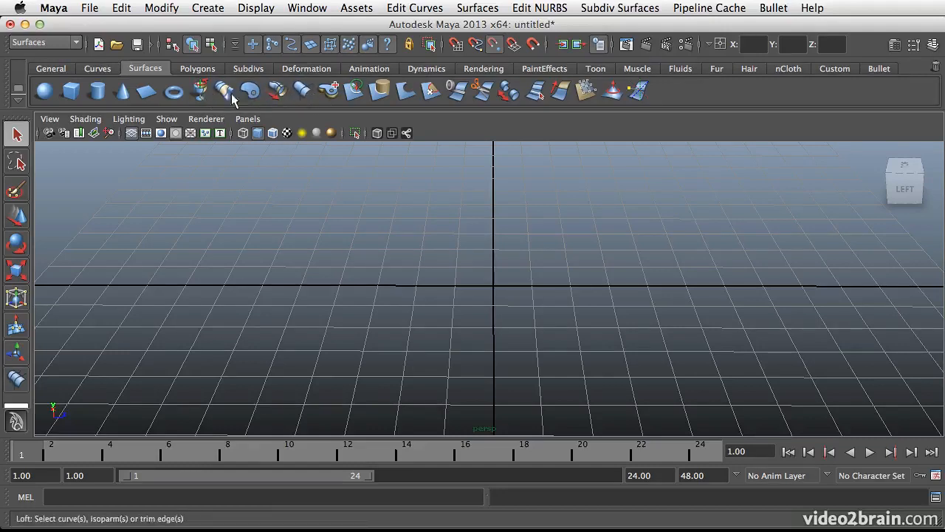
pyautogui.click(95, 67)
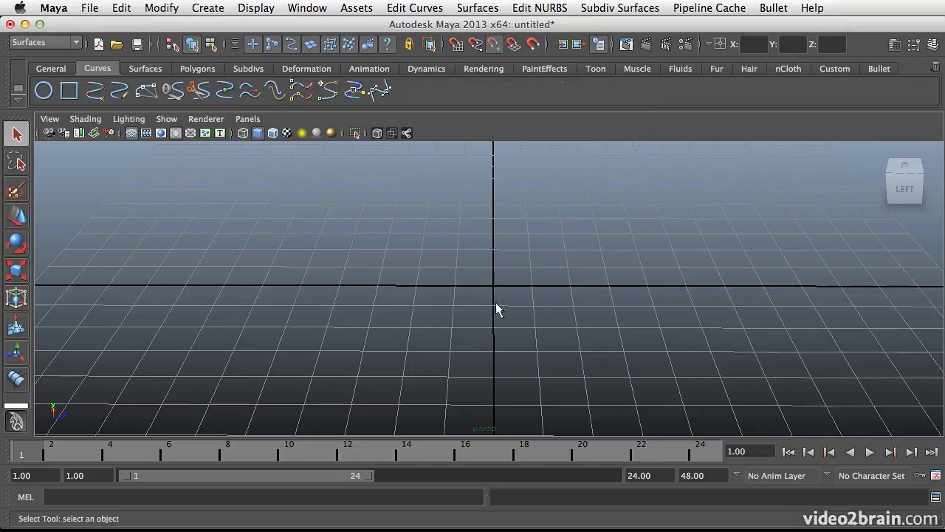
pyautogui.keyDown('alt'); pyautogui.moveTo(496, 302); pyautogui.dragTo(461, 287); pyautogui.keyUp('alt')
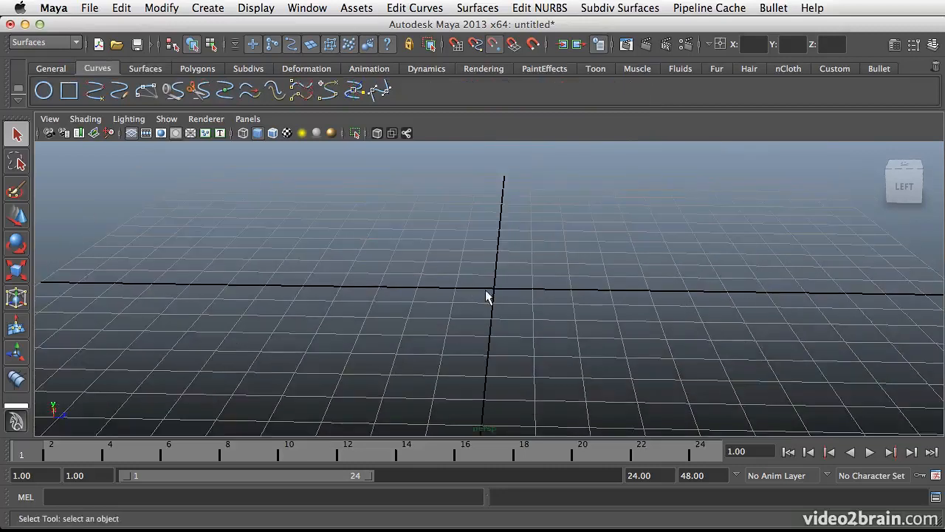
pyautogui.press('space')
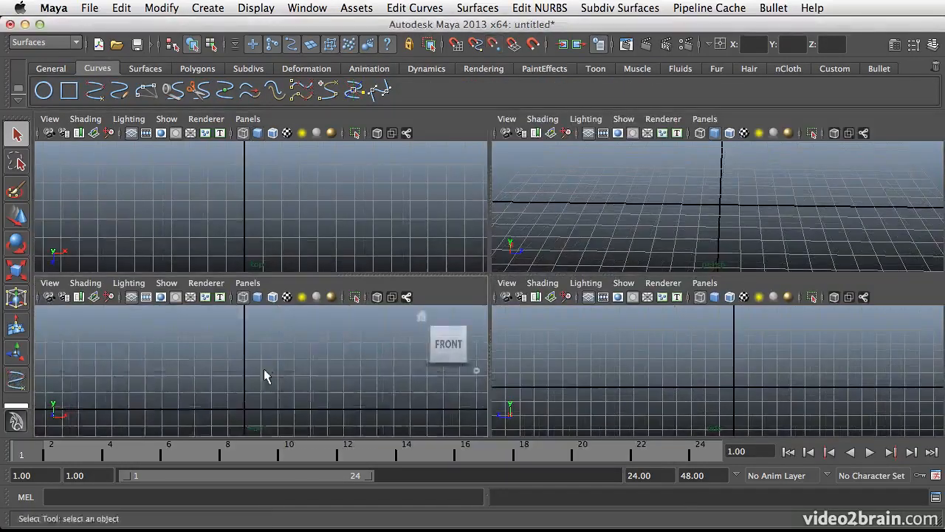
pyautogui.keyDown('alt'); pyautogui.moveTo(263, 368); pyautogui.dragTo(289, 380, button='middle'); pyautogui.keyUp('alt')
pyautogui.click(96, 92)
pyautogui.press('space')
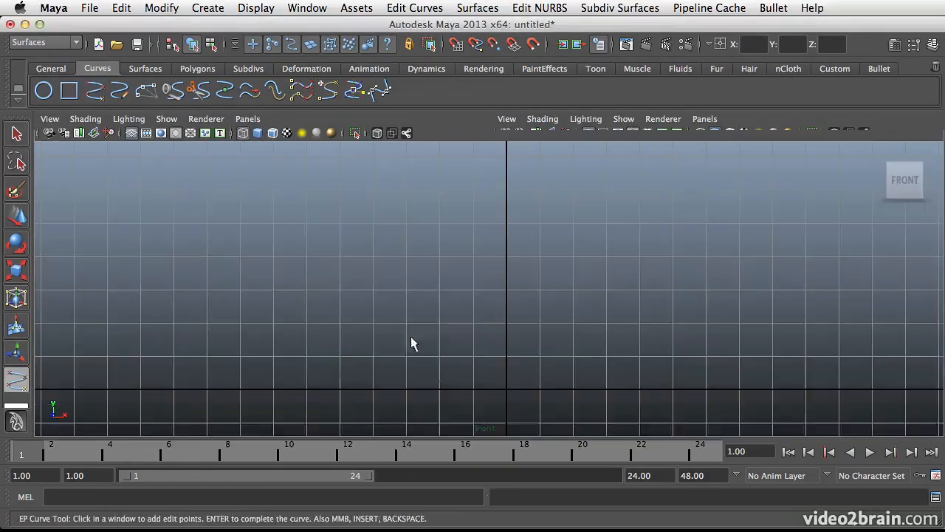
# Step: Draw a five-point S-shaped EP curve rising from the ground line on the negative X side as a vase profile
pyautogui.click(448, 392)
pyautogui.click(479, 337)
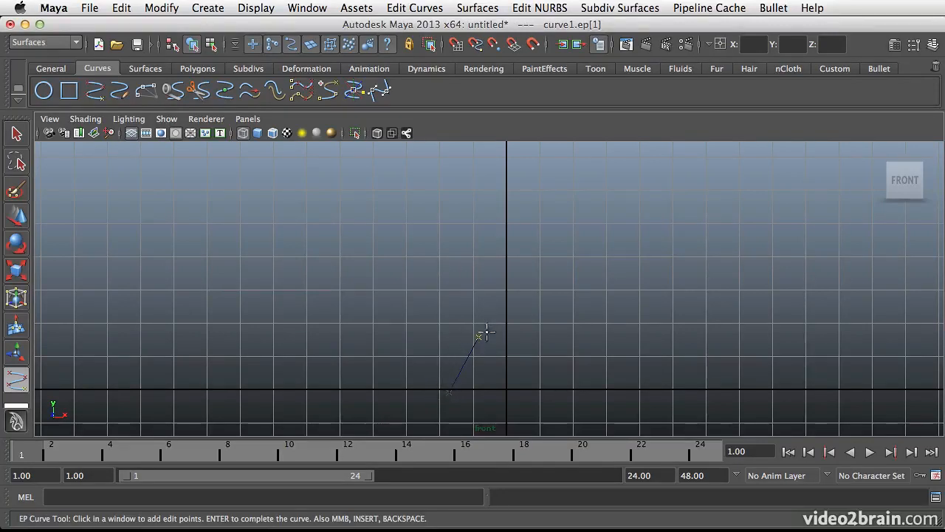
pyautogui.click(453, 279)
pyautogui.moveTo(453, 279)
pyautogui.mouseDown(button='middle')
pyautogui.moveTo(439, 277)
pyautogui.moveTo(424, 297)
pyautogui.moveTo(469, 267)
pyautogui.moveTo(462, 247)
pyautogui.moveTo(452, 278)
pyautogui.mouseUp(button='middle')
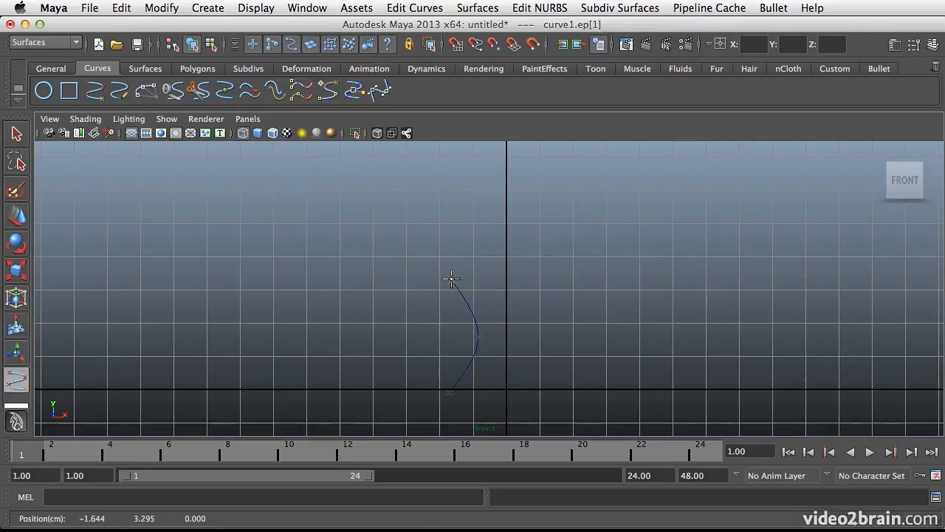
pyautogui.moveTo(452, 279); pyautogui.dragTo(451, 279, button='middle')
pyautogui.moveTo(384, 184); pyautogui.dragTo(392, 177)
pyautogui.keyDown('alt'); pyautogui.moveTo(449, 213); pyautogui.dragTo(445, 293, button='middle'); pyautogui.keyUp('alt')
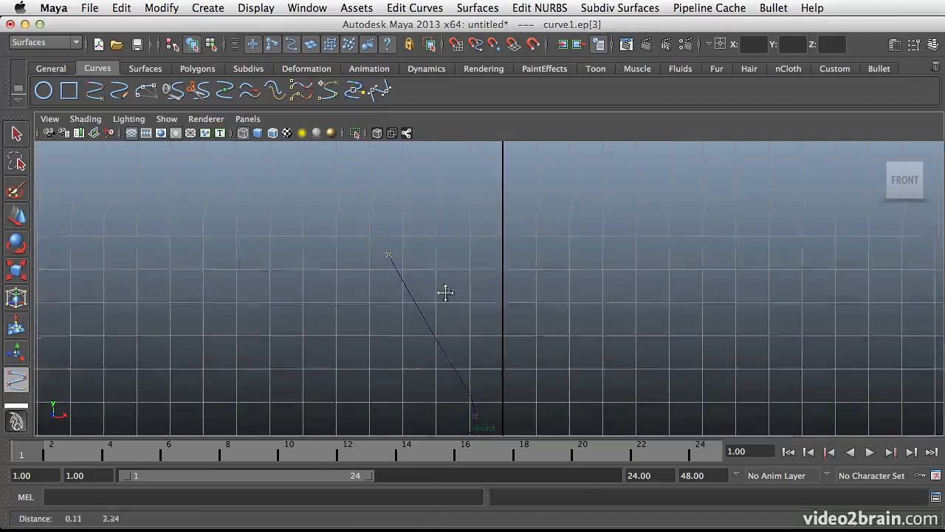
pyautogui.moveTo(447, 188); pyautogui.dragTo(442, 164)
pyautogui.keyDown('alt'); pyautogui.moveTo(525, 245); pyautogui.dragTo(432, 255, button='right'); pyautogui.keyUp('alt')
pyautogui.keyDown('alt'); pyautogui.moveTo(503, 264); pyautogui.dragTo(464, 181, button='middle'); pyautogui.keyUp('alt')
pyautogui.keyDown('alt'); pyautogui.moveTo(479, 291); pyautogui.dragTo(453, 194, button='right'); pyautogui.keyUp('alt')
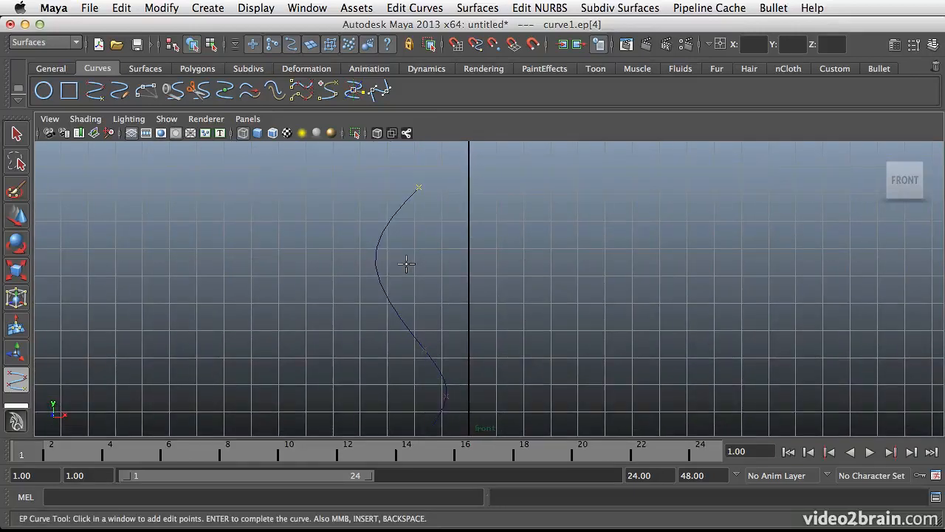
pyautogui.press('Return')
# Step: Nudge the edit point at the curve's outermost bulge slightly along X and return to object selection
pyautogui.keyDown('alt'); pyautogui.moveTo(407, 268); pyautogui.dragTo(393, 290, button='middle'); pyautogui.keyUp('alt')
pyautogui.keyDown('alt'); pyautogui.moveTo(393, 291); pyautogui.dragTo(392, 336, button='right'); pyautogui.keyUp('alt')
pyautogui.moveTo(358, 221); pyautogui.dragTo(312, 232)
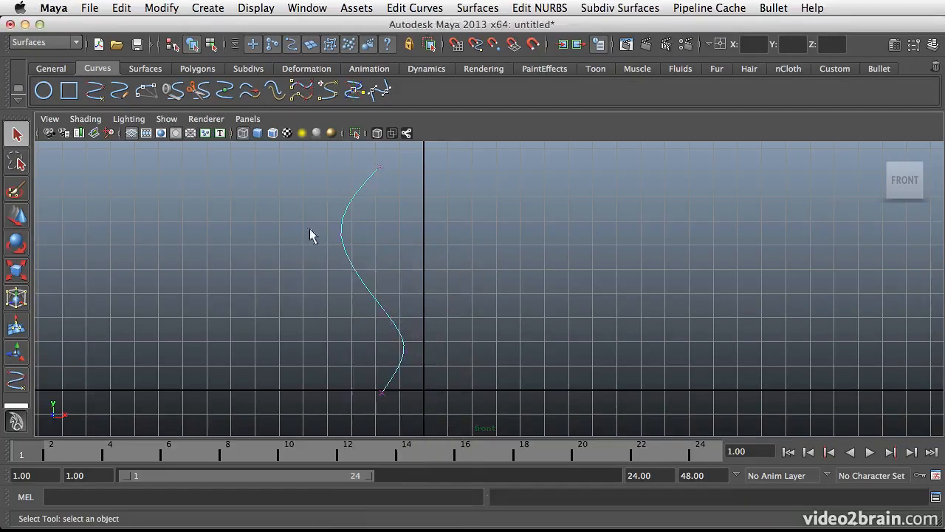
pyautogui.press('w')
pyautogui.moveTo(384, 234)
pyautogui.mouseDown()
pyautogui.moveTo(362, 233)
pyautogui.moveTo(386, 234)
pyautogui.mouseUp()
pyautogui.press('q')
pyautogui.click(470, 207)
pyautogui.moveTo(360, 282); pyautogui.dragTo(415, 264, button='right')
# Step: Bring up the full-size perspective view and select the profile curve
pyautogui.press('space')
pyautogui.press('space')
pyautogui.keyDown('alt'); pyautogui.moveTo(627, 256); pyautogui.dragTo(557, 277); pyautogui.keyUp('alt')
pyautogui.keyDown('alt'); pyautogui.moveTo(558, 277); pyautogui.dragTo(428, 341, button='right'); pyautogui.keyUp('alt')
pyautogui.keyDown('alt'); pyautogui.moveTo(427, 342); pyautogui.dragTo(394, 266); pyautogui.keyUp('alt')
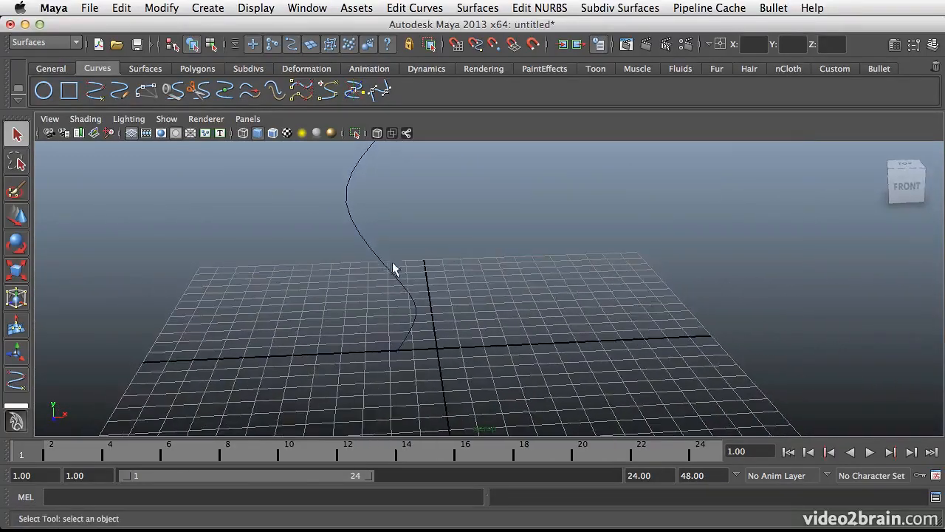
pyautogui.click(388, 276)
pyautogui.moveTo(390, 270)
pyautogui.keyDown('alt'); pyautogui.mouseDown(button='right')
pyautogui.moveTo(432, 270)
pyautogui.moveTo(374, 279)
pyautogui.mouseUp(button='right'); pyautogui.keyUp('alt')
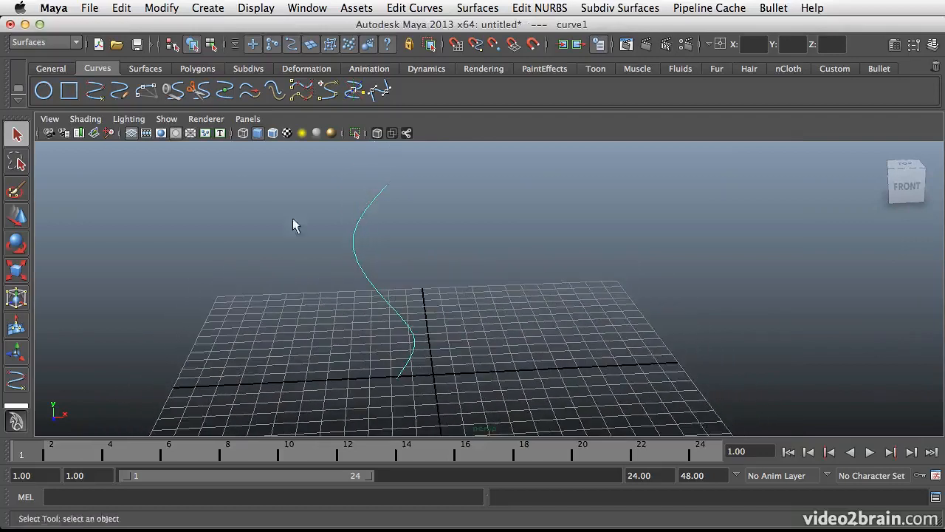
# Step: Try revolving the profile curve with the current Revolve settings, and delete the resulting surface
pyautogui.click(145, 68)
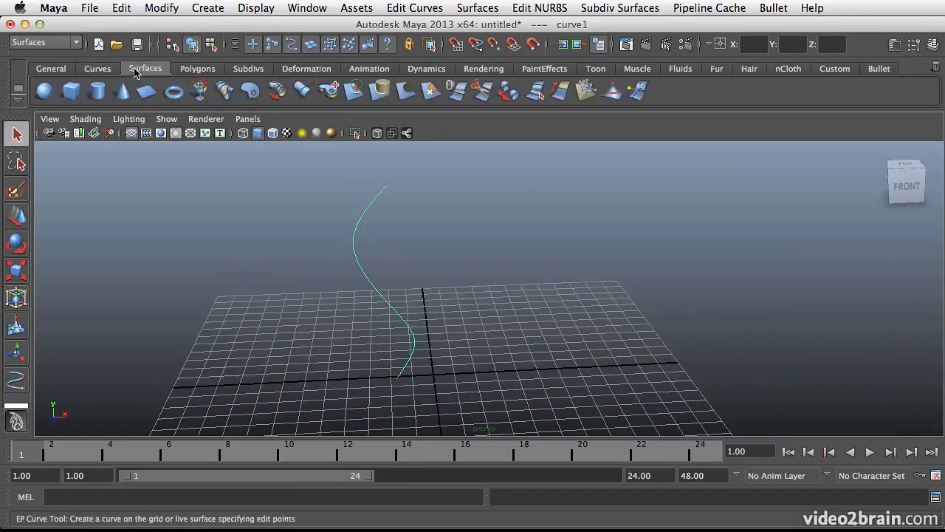
pyautogui.click(199, 91)
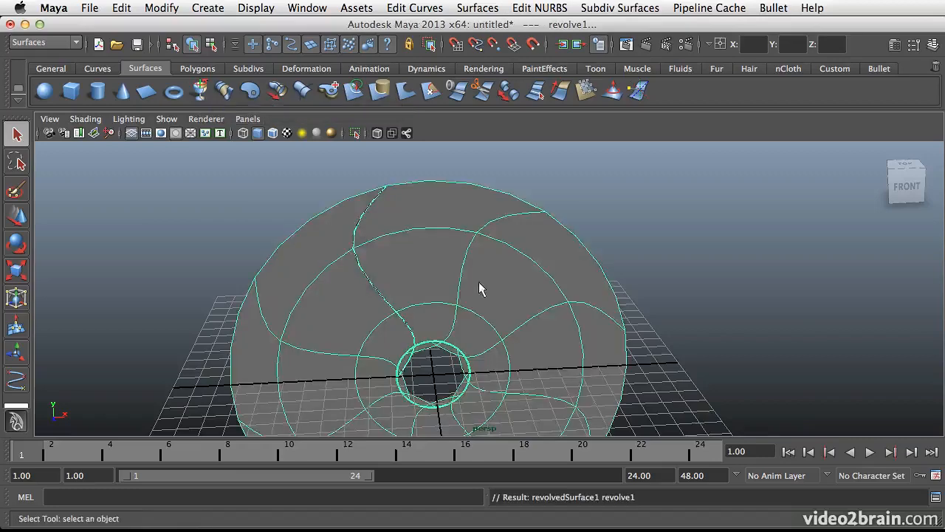
pyautogui.keyDown('alt'); pyautogui.moveTo(420, 317); pyautogui.dragTo(453, 292); pyautogui.keyUp('alt')
pyautogui.keyDown('alt'); pyautogui.moveTo(329, 305); pyautogui.dragTo(418, 315); pyautogui.keyUp('alt')
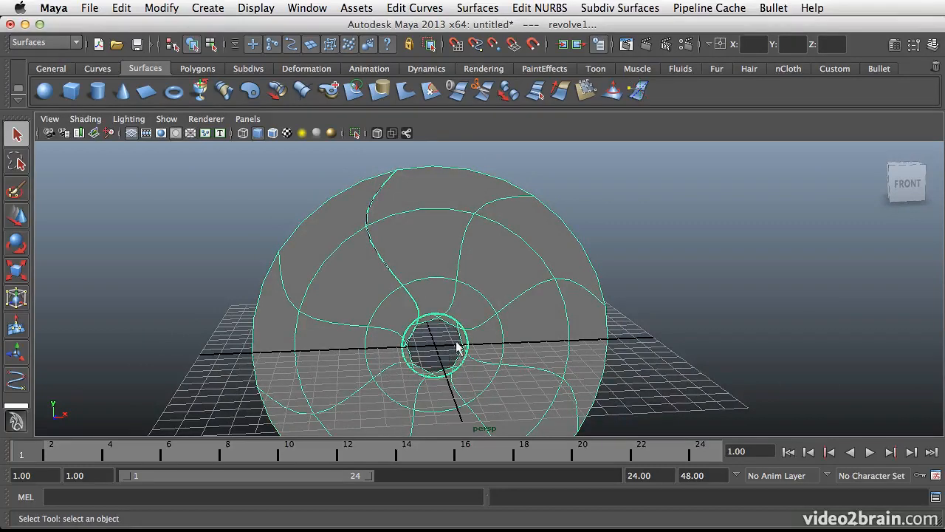
pyautogui.keyDown('alt'); pyautogui.moveTo(473, 336); pyautogui.dragTo(437, 195); pyautogui.keyUp('alt')
pyautogui.press('Delete')
# Step: Revolve the profile curve around the Y axis with 8 segments and NURBS output
pyautogui.keyDown('alt'); pyautogui.moveTo(439, 299); pyautogui.dragTo(455, 317); pyautogui.keyUp('alt')
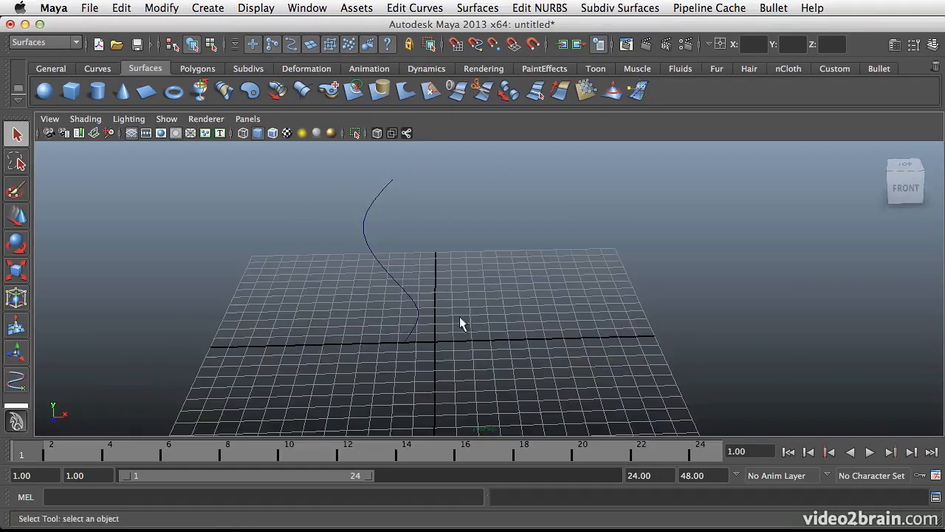
pyautogui.keyDown('alt'); pyautogui.moveTo(424, 175); pyautogui.dragTo(407, 289); pyautogui.keyUp('alt')
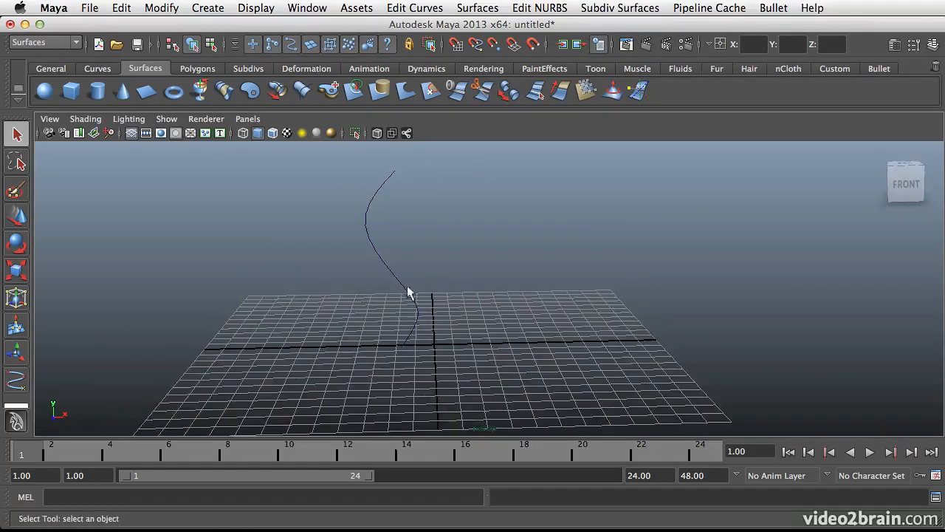
pyautogui.doubleClick(199, 97)
pyautogui.moveTo(267, 108); pyautogui.dragTo(772, 113)
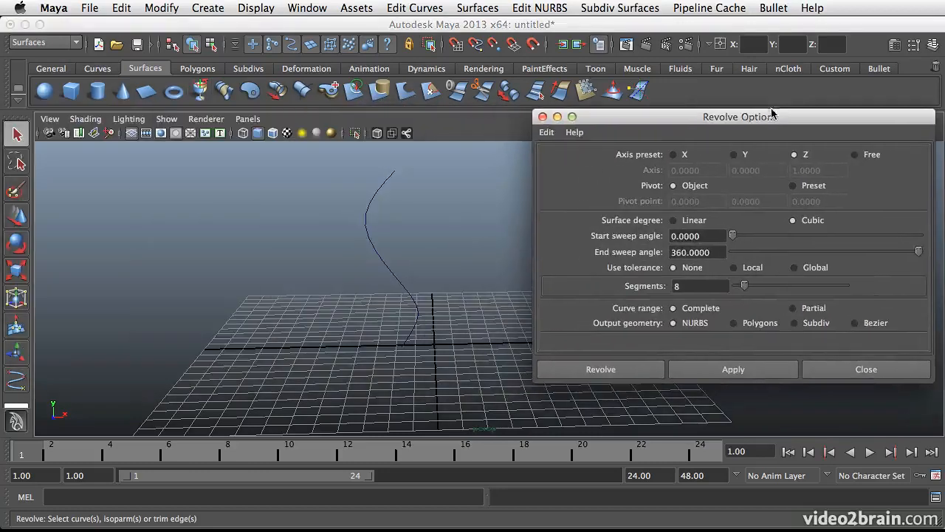
pyautogui.click(733, 155)
pyautogui.click(375, 196)
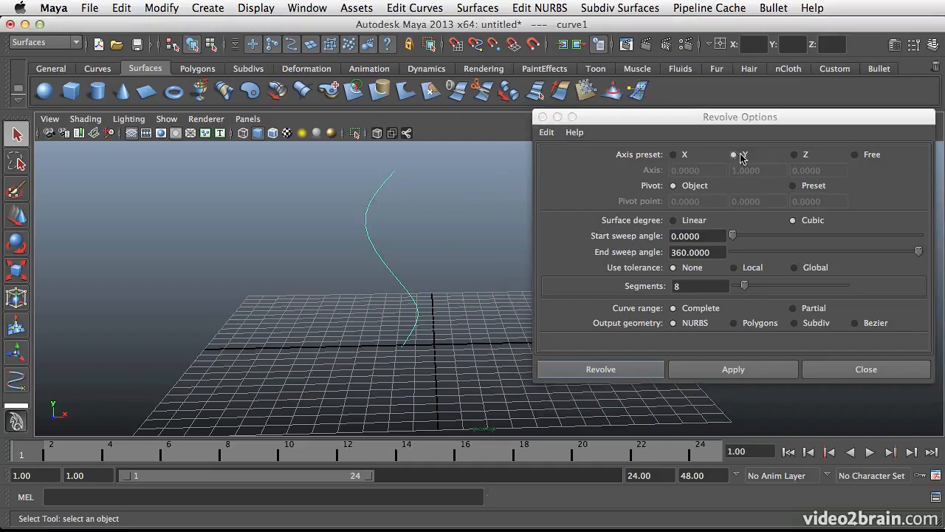
pyautogui.click(600, 369)
# Step: Try to pick the profile curve separately from the revolved vase surface
pyautogui.keyDown('alt'); pyautogui.moveTo(628, 317); pyautogui.dragTo(480, 280); pyautogui.keyUp('alt')
pyautogui.keyDown('alt'); pyautogui.moveTo(354, 263); pyautogui.dragTo(418, 266, button='right'); pyautogui.keyUp('alt')
pyautogui.keyDown('alt'); pyautogui.moveTo(419, 266); pyautogui.dragTo(483, 271, button='middle'); pyautogui.keyUp('alt')
pyautogui.keyDown('alt'); pyautogui.moveTo(391, 259); pyautogui.dragTo(477, 263); pyautogui.keyUp('alt')
pyautogui.click(434, 244)
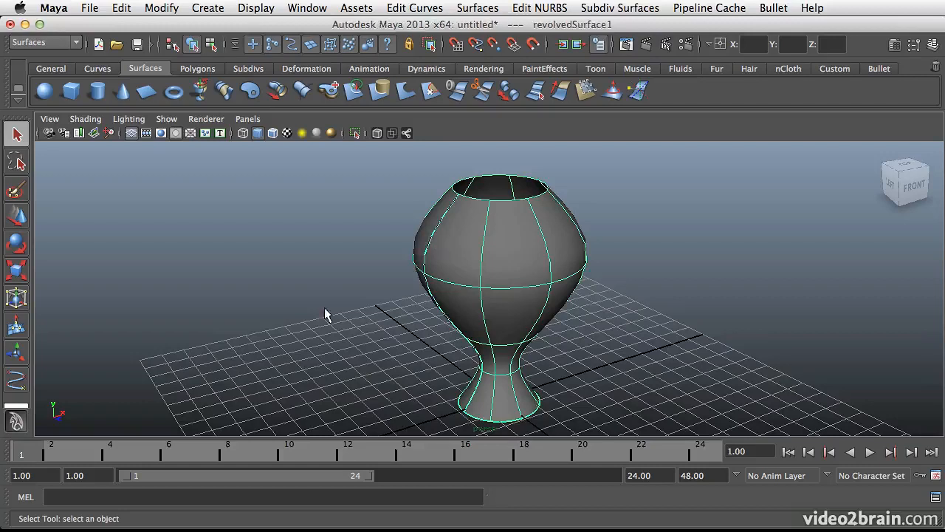
pyautogui.click(325, 312)
pyautogui.click(428, 241)
pyautogui.click(365, 250)
pyautogui.click(429, 240)
pyautogui.click(426, 240)
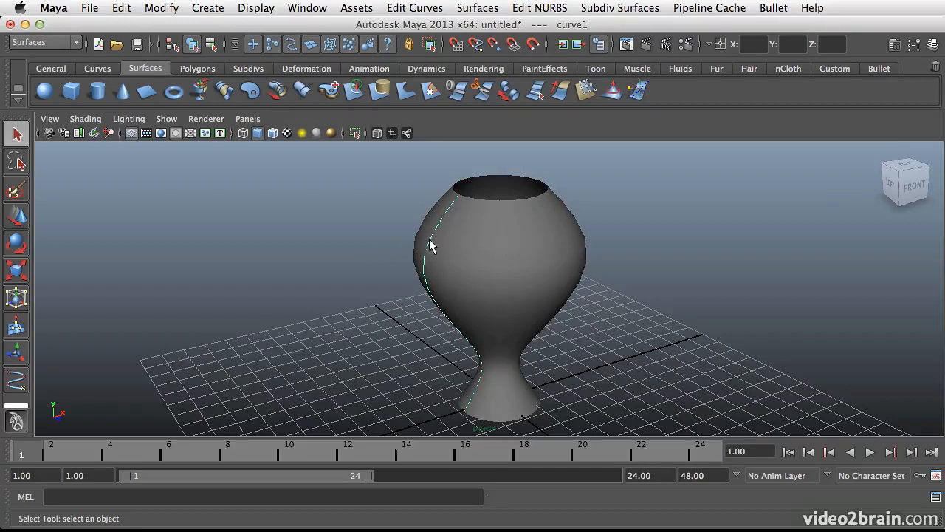
pyautogui.rightClick(431, 245)
pyautogui.click(496, 252)
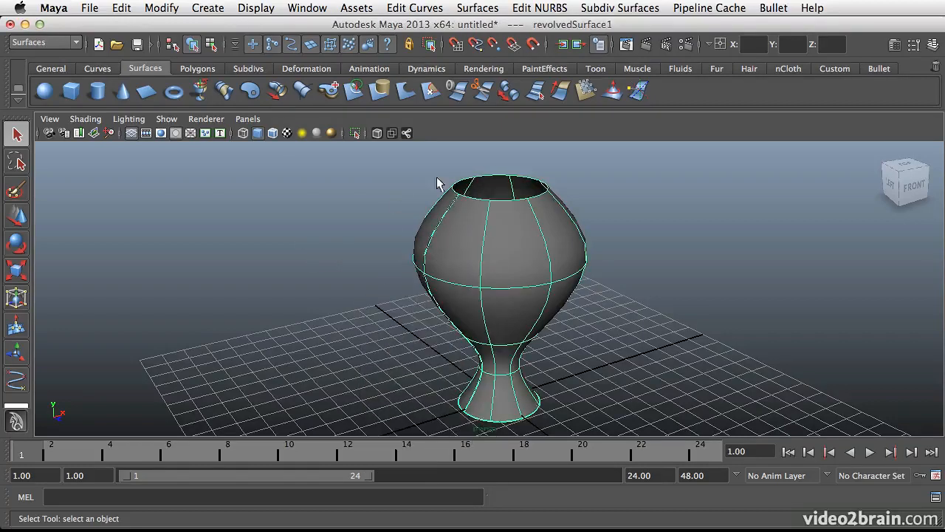
pyautogui.keyDown('alt'); pyautogui.moveTo(369, 249); pyautogui.dragTo(397, 303, button='right'); pyautogui.keyUp('alt')
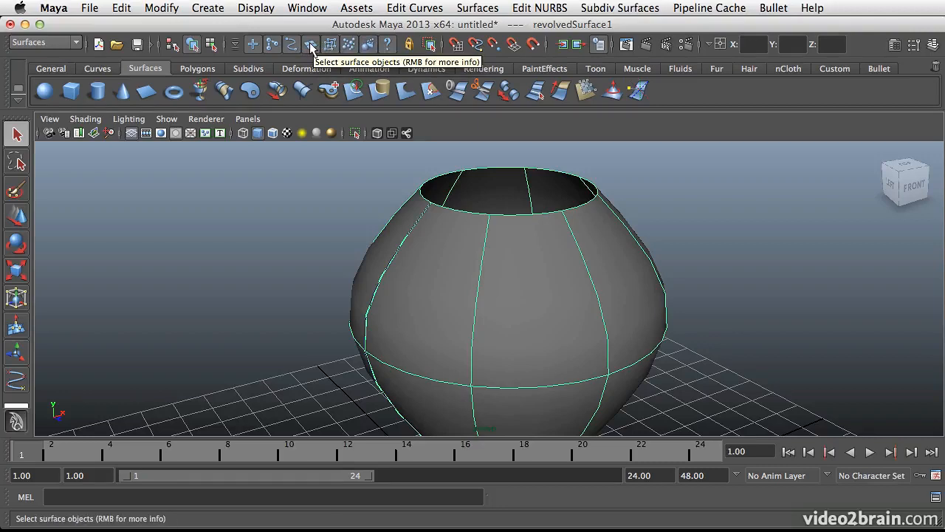
# Step: Disable selection of surface objects, select the profile curve and show its edit points
pyautogui.click(724, 263)
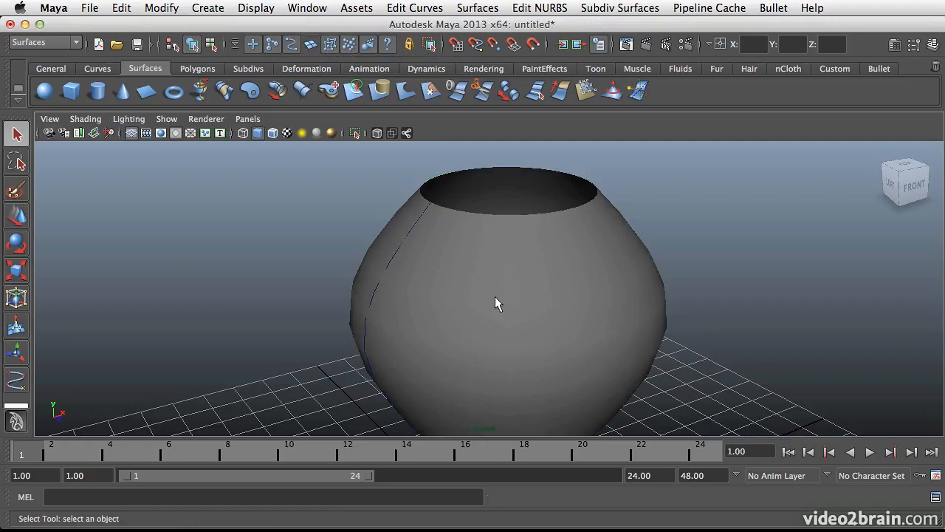
pyautogui.moveTo(359, 220); pyautogui.dragTo(392, 269)
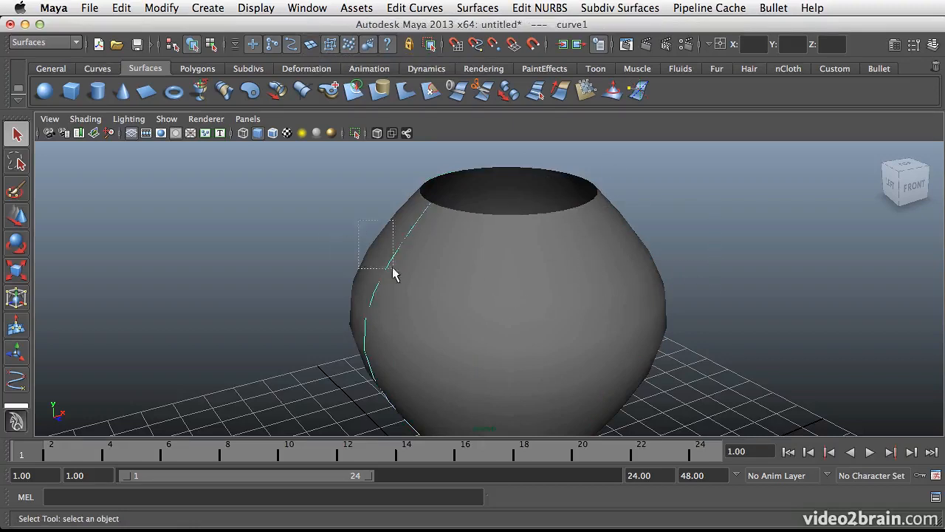
pyautogui.rightClick(394, 256)
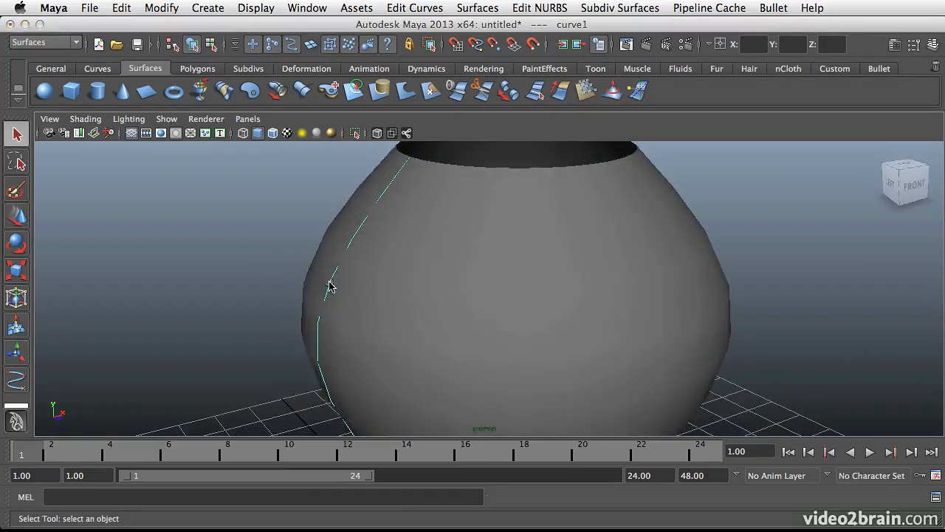
pyautogui.moveTo(330, 288); pyautogui.dragTo(331, 316, button='right')
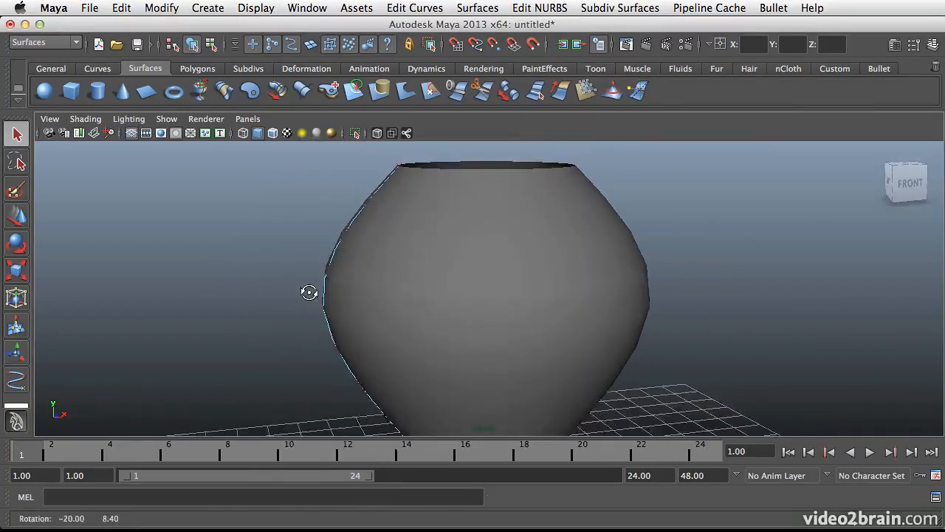
# Step: Move the profile curve's edit points to reshape the vase into a taller, slimmer form with a bulge below the rim
pyautogui.click(327, 307)
pyautogui.press('w')
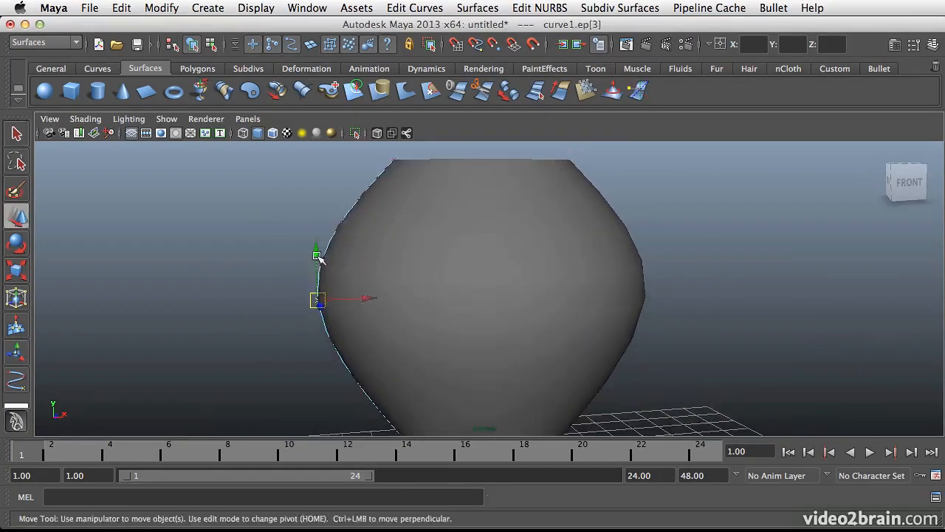
pyautogui.moveTo(316, 254); pyautogui.dragTo(303, 204)
pyautogui.keyDown('alt'); pyautogui.moveTo(529, 227); pyautogui.dragTo(403, 234, button='right'); pyautogui.keyUp('alt')
pyautogui.moveTo(403, 234)
pyautogui.keyDown('alt'); pyautogui.mouseDown()
pyautogui.moveTo(489, 258)
pyautogui.moveTo(391, 240)
pyautogui.mouseUp(); pyautogui.keyUp('alt')
pyautogui.moveTo(364, 223); pyautogui.dragTo(472, 312)
pyautogui.keyDown('alt'); pyautogui.moveTo(420, 294); pyautogui.dragTo(455, 216); pyautogui.keyUp('alt')
pyautogui.keyDown('alt'); pyautogui.moveTo(435, 275); pyautogui.dragTo(477, 239); pyautogui.keyUp('alt')
# Step: Make surfaces selectable again, select the vase surface and delete its construction history
pyautogui.click(459, 221)
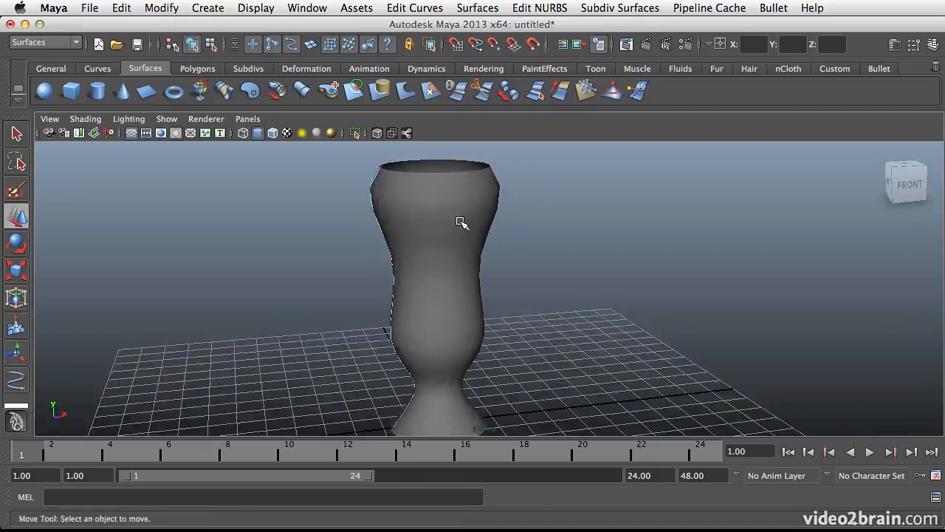
pyautogui.click(443, 226)
pyautogui.moveTo(437, 220); pyautogui.dragTo(485, 202, button='right')
pyautogui.keyDown('alt'); pyautogui.moveTo(436, 219); pyautogui.dragTo(450, 236); pyautogui.keyUp('alt')
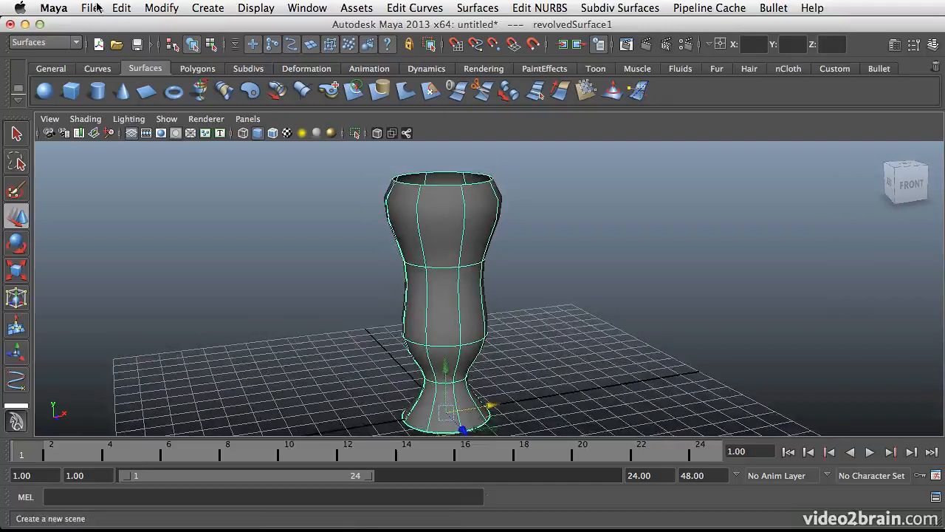
pyautogui.click(89, 7)
pyautogui.moveTo(122, 8)
pyautogui.moveTo(148, 181)
pyautogui.click(327, 185)
# Step: Move the vase surface about 1.9 cm along X, away from the profile curve
pyautogui.keyDown('alt'); pyautogui.moveTo(448, 322); pyautogui.dragTo(476, 332); pyautogui.keyUp('alt')
pyautogui.keyDown('alt'); pyautogui.moveTo(414, 287); pyautogui.dragTo(649, 248, button='right'); pyautogui.keyUp('alt')
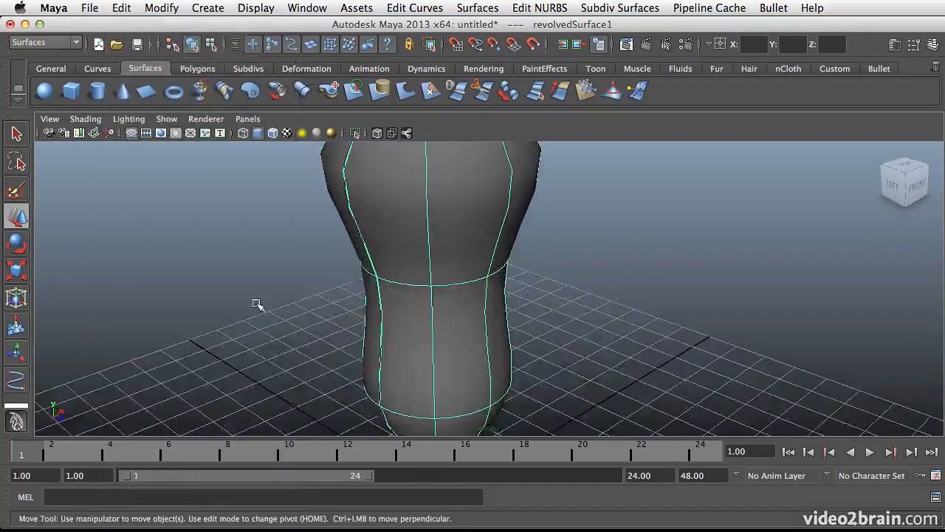
pyautogui.scroll(-4, 421, 359)
pyautogui.keyDown('alt'); pyautogui.moveTo(498, 434); pyautogui.dragTo(488, 337); pyautogui.keyUp('alt')
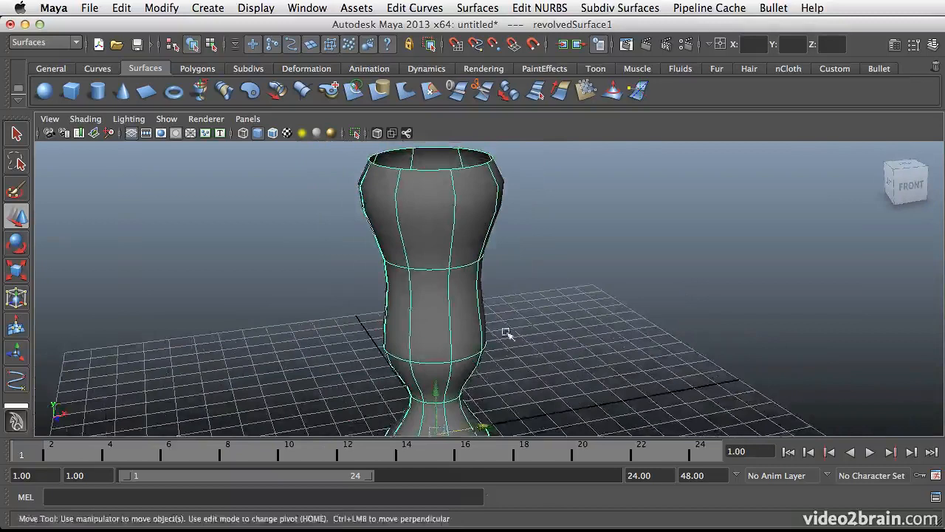
pyautogui.scroll(-3, 453, 332)
pyautogui.moveTo(500, 394); pyautogui.dragTo(539, 389)
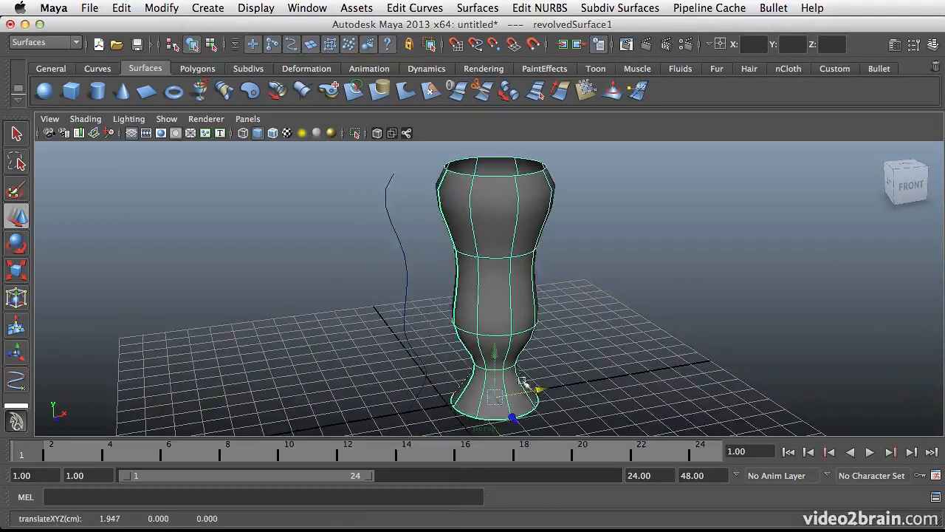
# Step: Pull the profile curve's middle edit point outward to give the curve a wider bulge
pyautogui.click(405, 247)
pyautogui.moveTo(402, 246); pyautogui.dragTo(401, 277, button='right')
pyautogui.moveTo(395, 248)
pyautogui.mouseDown()
pyautogui.moveTo(416, 275)
pyautogui.moveTo(354, 263)
pyautogui.moveTo(420, 257)
pyautogui.moveTo(402, 263)
pyautogui.mouseUp()
# Step: Move the vase surface farther along X, well clear of the profile curve
pyautogui.click(528, 326)
pyautogui.moveTo(542, 391); pyautogui.dragTo(679, 341)
pyautogui.keyDown('alt'); pyautogui.moveTo(441, 390); pyautogui.dragTo(431, 384); pyautogui.keyUp('alt')
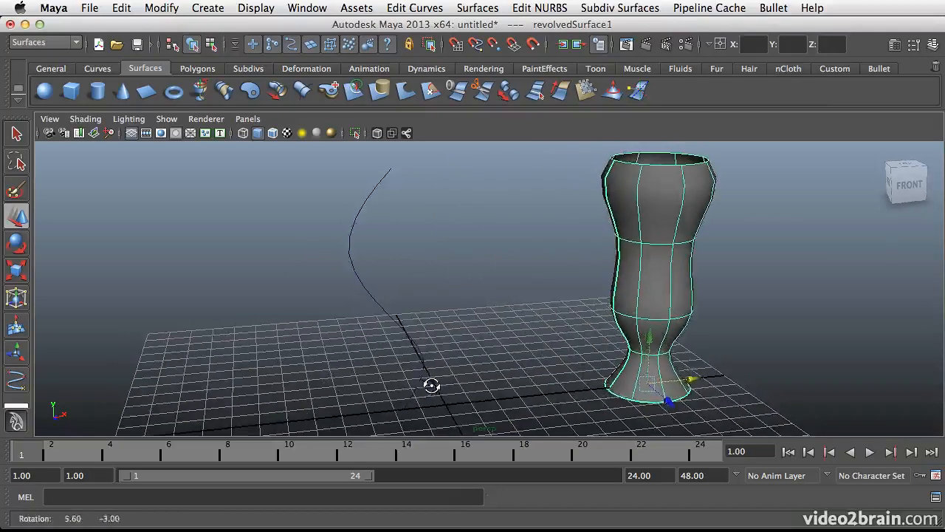
# Step: Select the reshaped profile curve and revolve it into a second vase surface
pyautogui.click(402, 334)
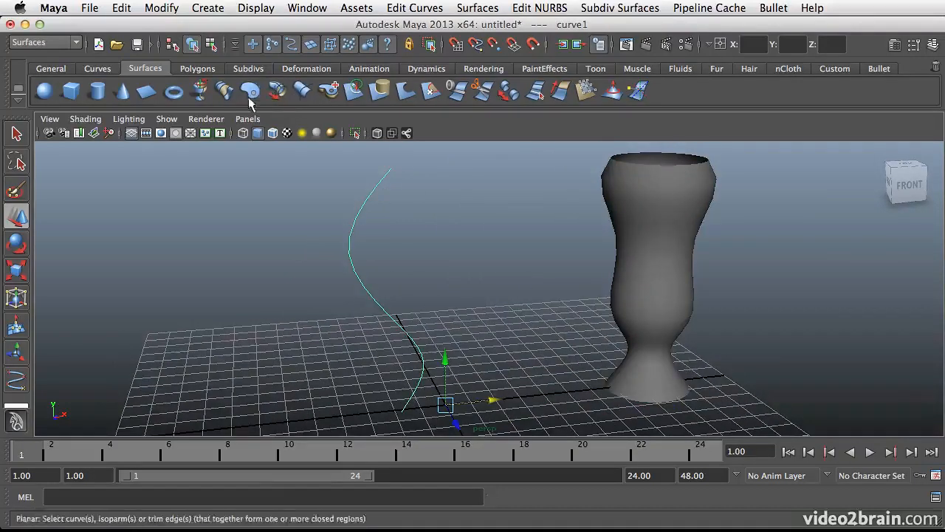
pyautogui.press('g')
pyautogui.keyDown('alt'); pyautogui.moveTo(418, 240); pyautogui.dragTo(405, 267); pyautogui.keyUp('alt')
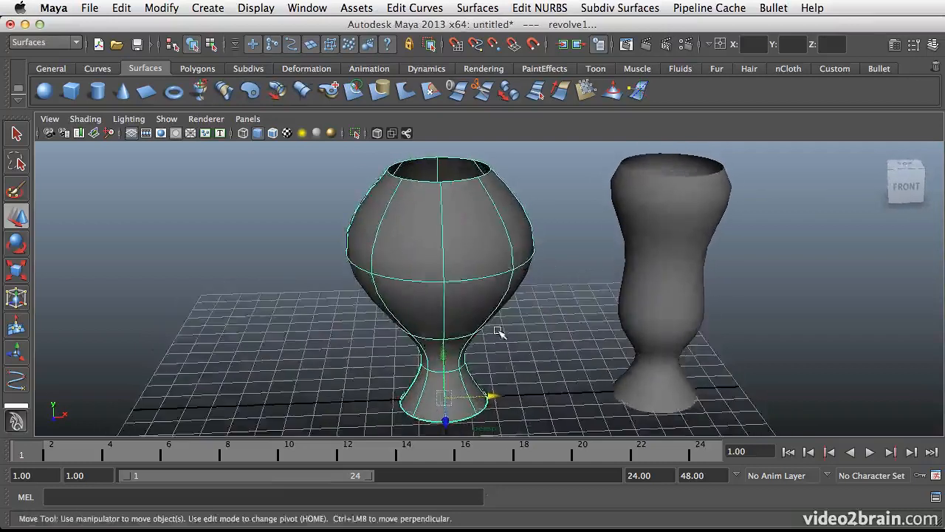
# Step: Move the second vase along negative X, clear of the profile curve and opposite the first vase
pyautogui.keyDown('alt'); pyautogui.moveTo(500, 331); pyautogui.dragTo(491, 313); pyautogui.keyUp('alt')
pyautogui.moveTo(503, 403); pyautogui.dragTo(273, 391)
pyautogui.keyDown('alt'); pyautogui.moveTo(345, 323); pyautogui.dragTo(403, 316); pyautogui.keyUp('alt')
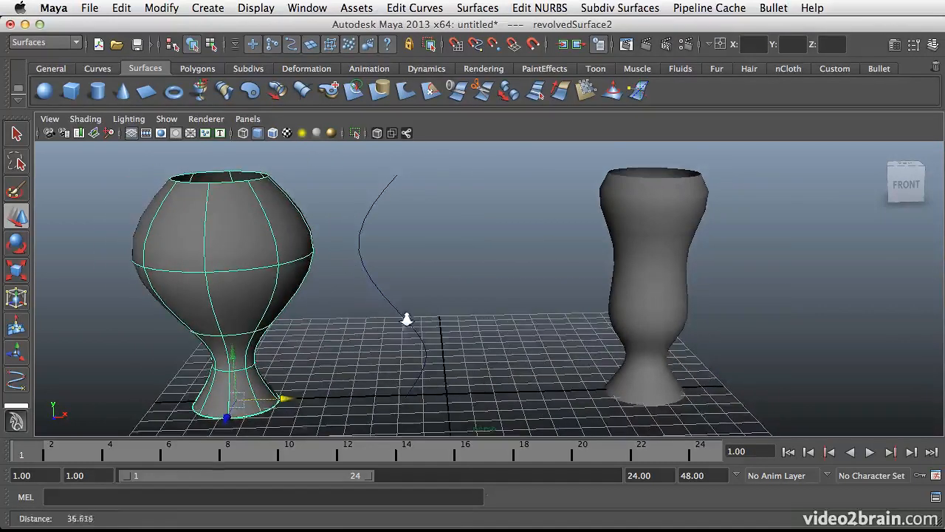
# Step: Show the profile curve's edit points and move the uppermost one outward along X to widen the second vase's rim
pyautogui.click(362, 242)
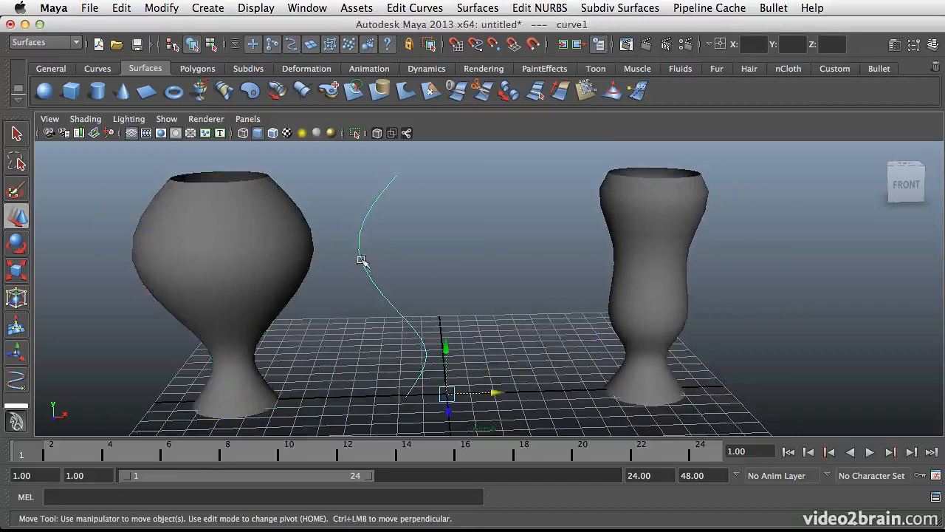
pyautogui.moveTo(361, 244); pyautogui.dragTo(368, 286, button='right')
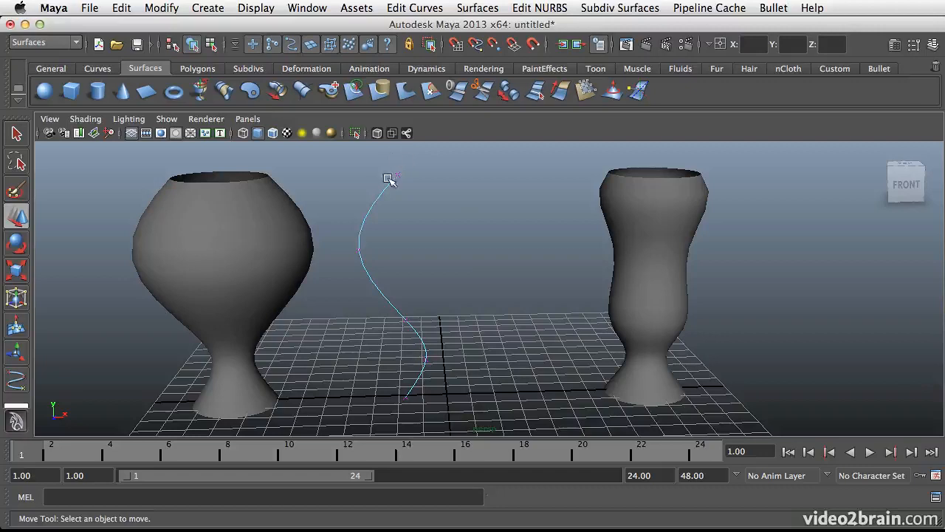
pyautogui.moveTo(427, 194); pyautogui.dragTo(389, 167)
pyautogui.moveTo(443, 175); pyautogui.dragTo(411, 180, button='middle')
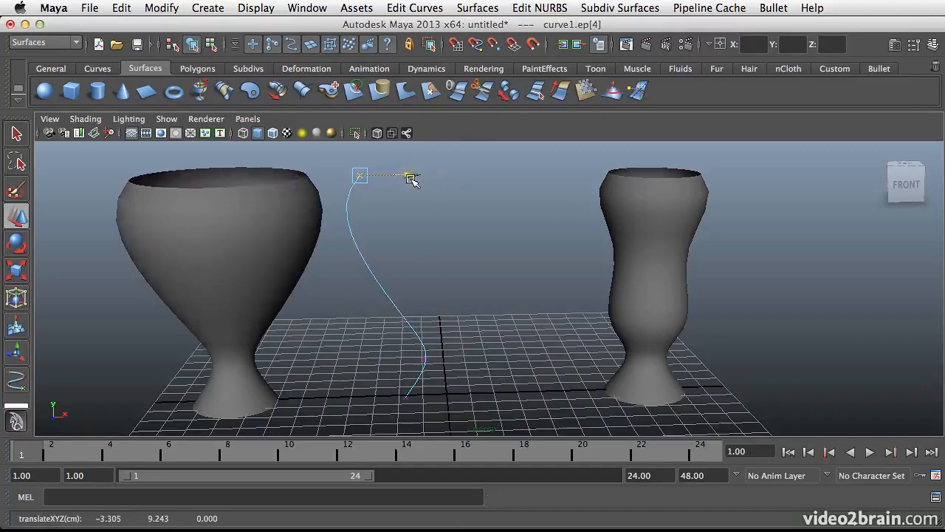
# Step: Try moving the profile curve's middle edit points along X to reshape the second vase, and undo the moves
pyautogui.moveTo(409, 255); pyautogui.dragTo(454, 251)
pyautogui.press('Left')
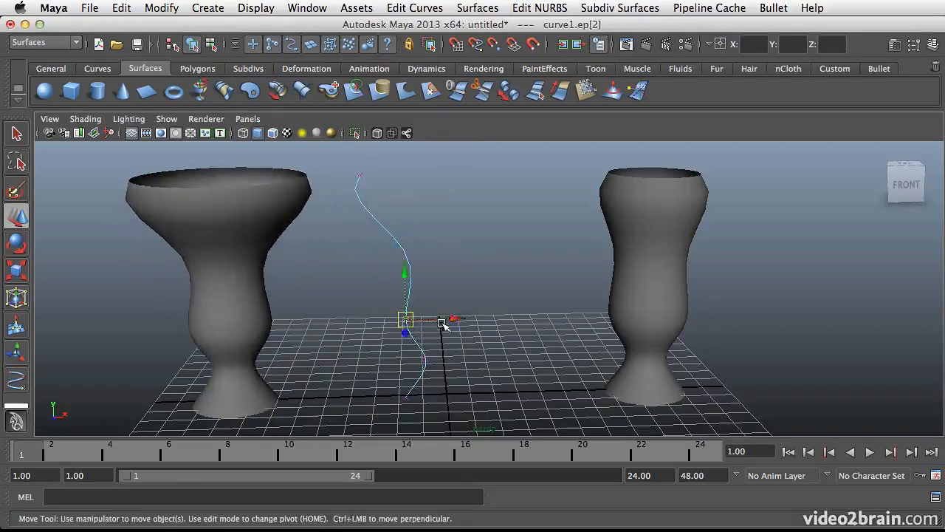
pyautogui.moveTo(459, 322); pyautogui.dragTo(459, 324)
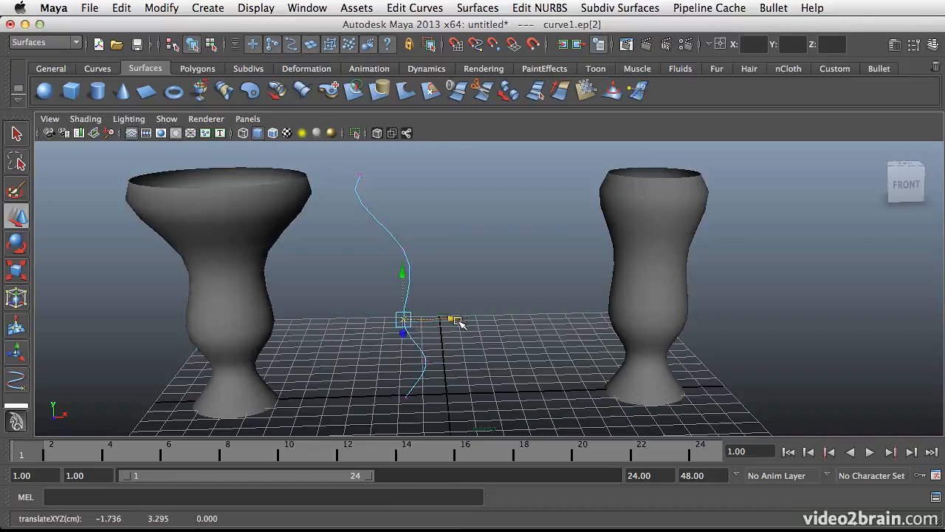
pyautogui.press('z')
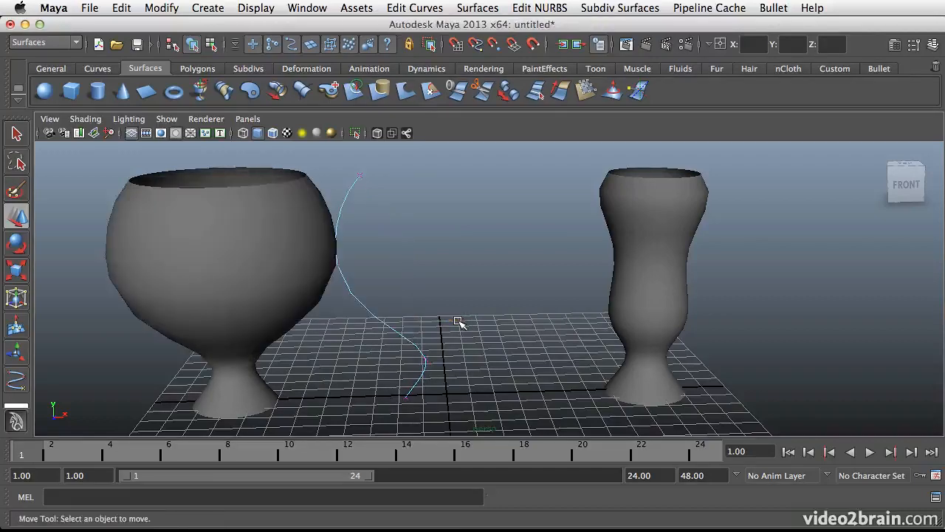
# Step: Leave edit point editing, select the second vase surface and delete its construction history
pyautogui.keyDown('alt'); pyautogui.moveTo(485, 261); pyautogui.dragTo(468, 321); pyautogui.keyUp('alt')
pyautogui.click(362, 250)
pyautogui.press('q')
pyautogui.click(468, 320)
pyautogui.click(287, 234)
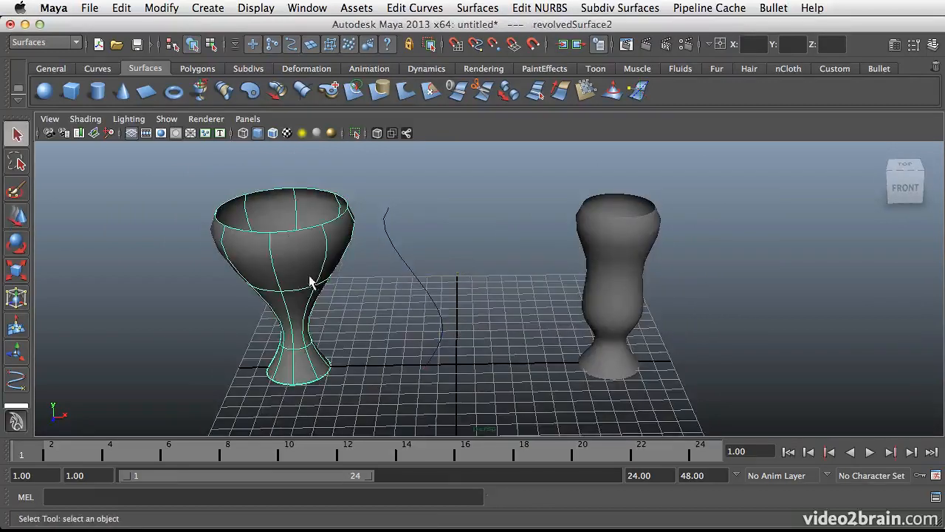
pyautogui.keyDown('alt'); pyautogui.moveTo(452, 275); pyautogui.dragTo(396, 255); pyautogui.keyUp('alt')
pyautogui.click(121, 8)
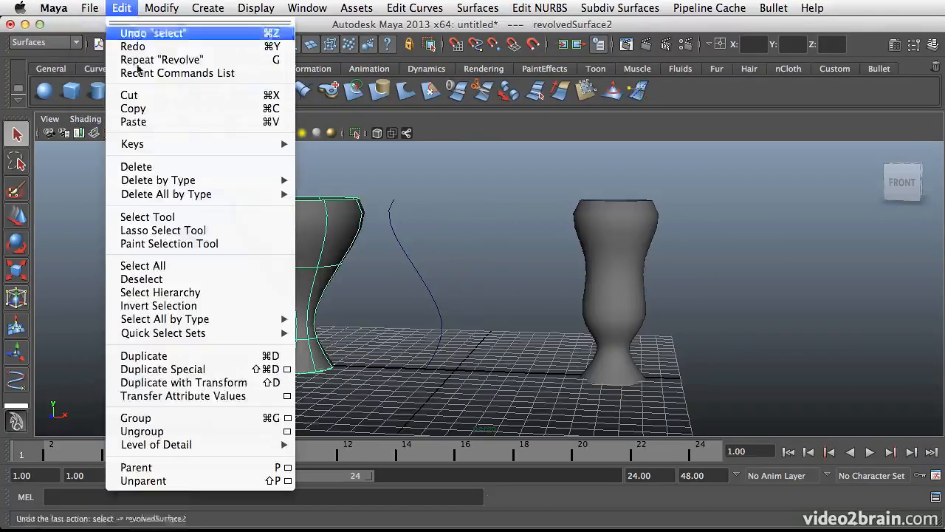
pyautogui.moveTo(170, 180)
pyautogui.click(347, 200)
# Step: Duplicate the profile curve twice, moving one copy about 4.3 cm back along Z and the other forward along Z
pyautogui.keyDown('alt'); pyautogui.moveTo(441, 255); pyautogui.dragTo(471, 317); pyautogui.keyUp('alt')
pyautogui.click(435, 303)
pyautogui.keyDown('alt'); pyautogui.moveTo(506, 283); pyautogui.dragTo(434, 296); pyautogui.keyUp('alt')
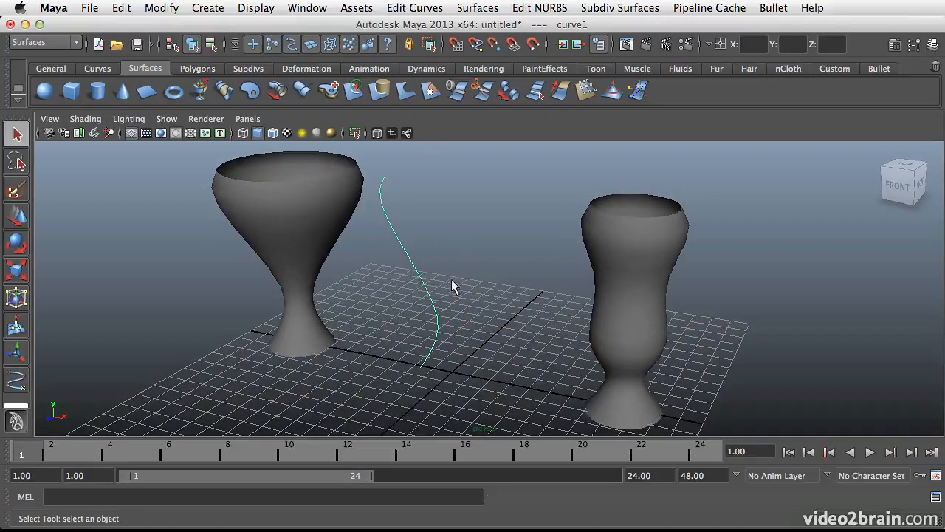
pyautogui.keyDown('alt'); pyautogui.moveTo(455, 287); pyautogui.dragTo(450, 316); pyautogui.keyUp('alt')
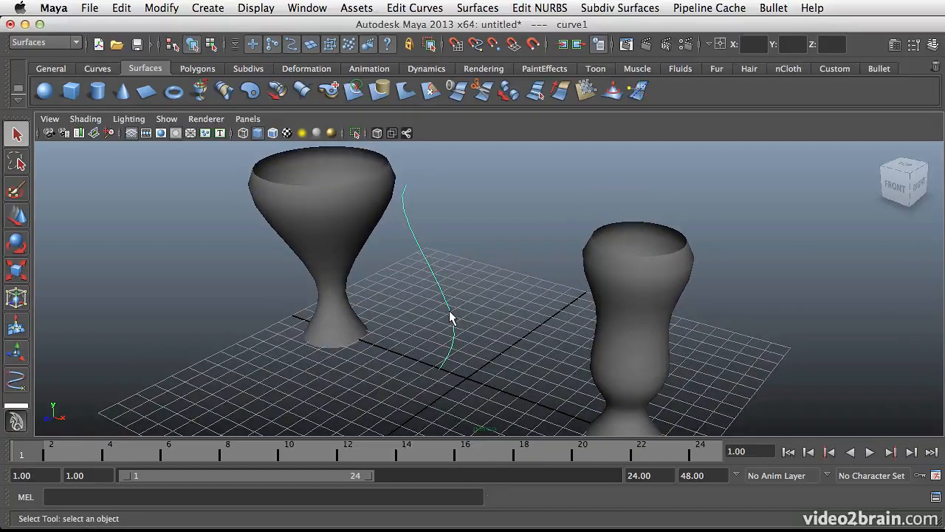
pyautogui.press('w')
pyautogui.keyDown('alt'); pyautogui.moveTo(454, 373); pyautogui.dragTo(496, 364); pyautogui.keyUp('alt')
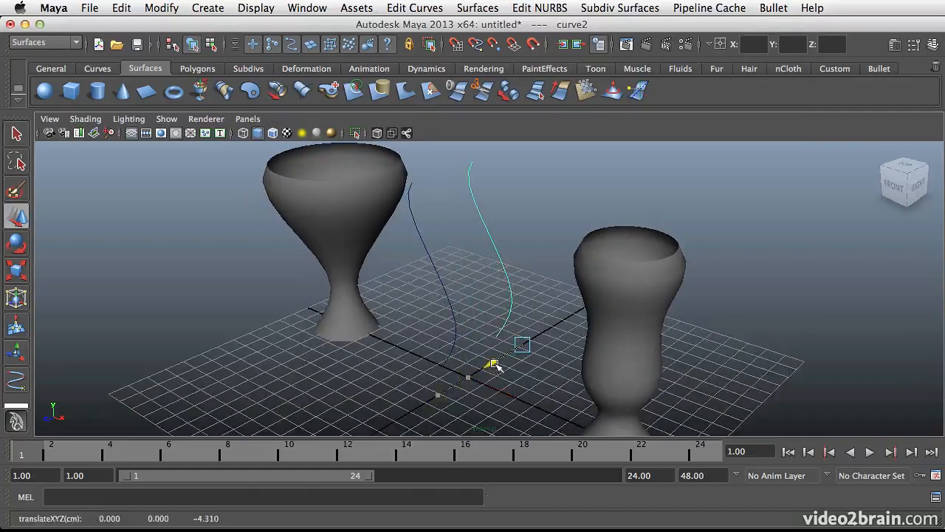
pyautogui.click(452, 311)
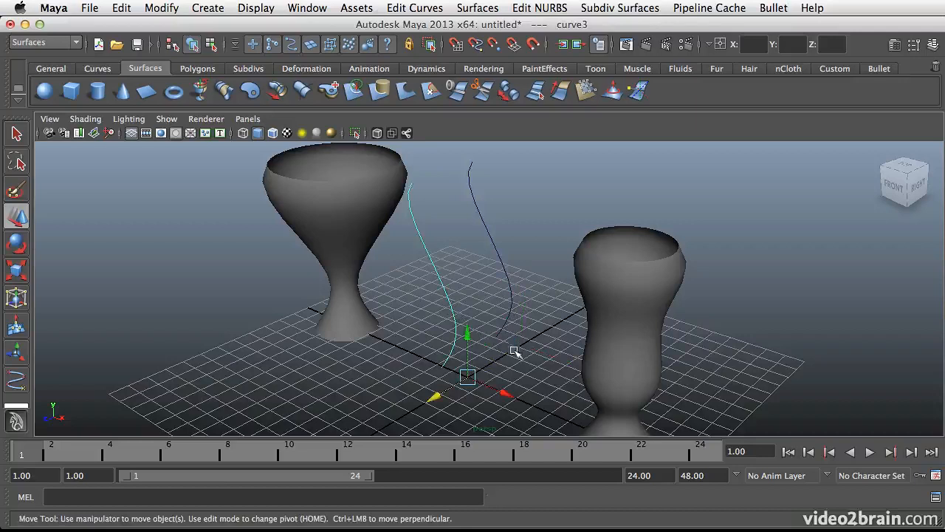
pyautogui.moveTo(430, 403); pyautogui.dragTo(458, 335)
# Step: Offset the middle curve along X from the two copies and deselect it
pyautogui.click(459, 333)
pyautogui.moveTo(506, 387); pyautogui.dragTo(445, 311)
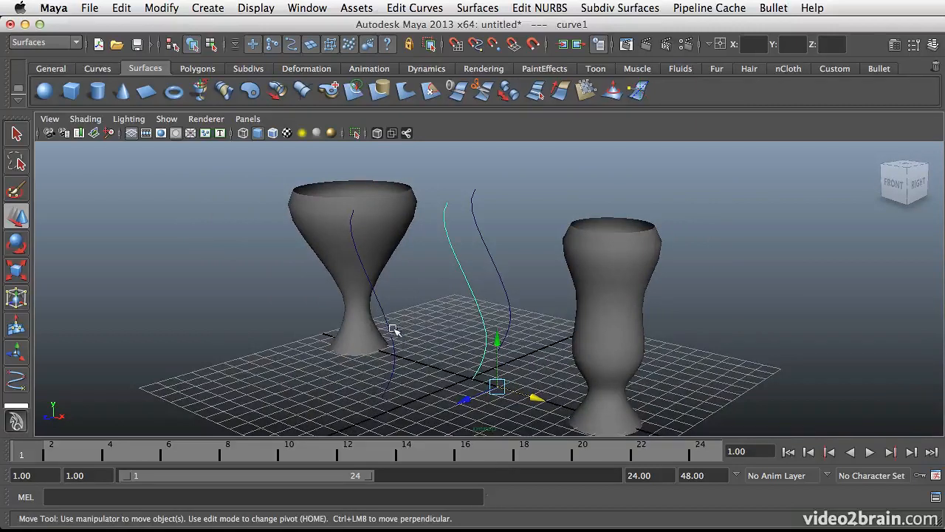
pyautogui.click(440, 317)
pyautogui.keyDown('alt'); pyautogui.moveTo(443, 327); pyautogui.dragTo(454, 322); pyautogui.keyUp('alt')
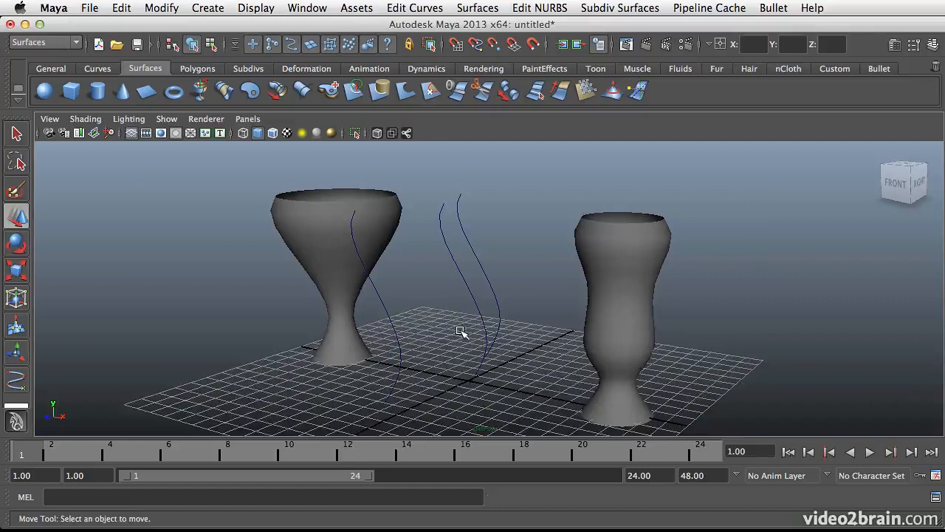
# Step: Select the three curves in order from front to back and loft a surface through them
pyautogui.click(399, 344)
pyautogui.keyDown('shift'); pyautogui.click(477, 307); pyautogui.keyUp('shift')
pyautogui.keyDown('shift'); pyautogui.click(491, 286); pyautogui.keyUp('shift')
pyautogui.keyDown('alt'); pyautogui.moveTo(491, 285); pyautogui.dragTo(479, 312); pyautogui.keyUp('alt')
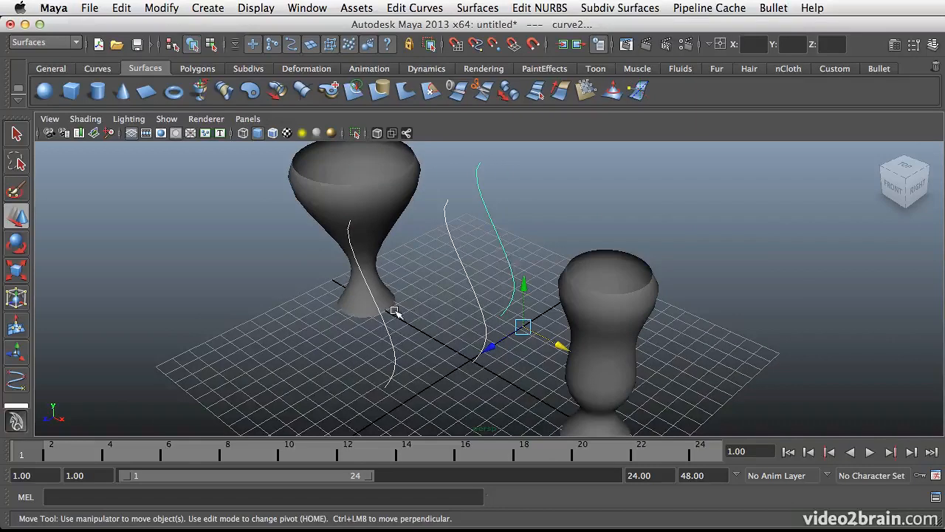
pyautogui.keyDown('alt'); pyautogui.moveTo(450, 305); pyautogui.dragTo(414, 325); pyautogui.keyUp('alt')
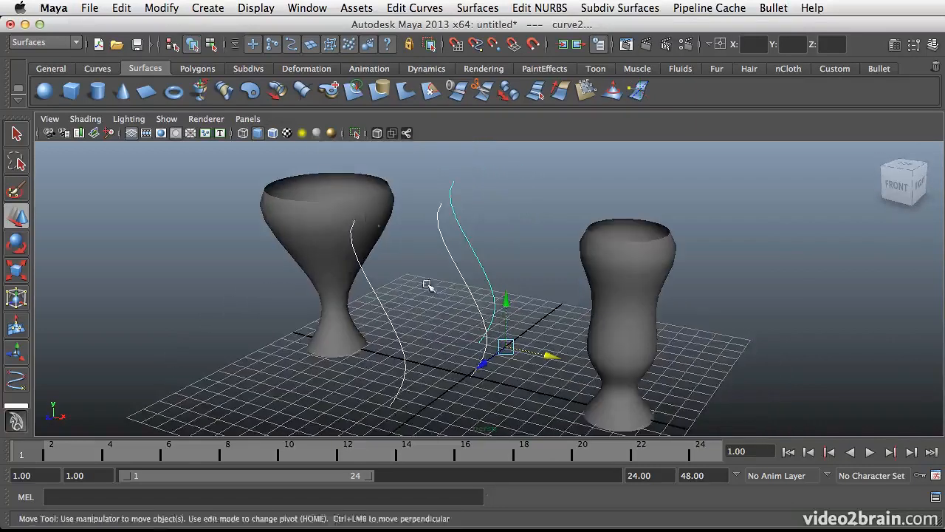
pyautogui.click(228, 94)
pyautogui.keyDown('alt'); pyautogui.moveTo(443, 284); pyautogui.dragTo(516, 303); pyautogui.keyUp('alt')
# Step: Open the loft's attributes and set Section Spans to 2
pyautogui.click(894, 44)
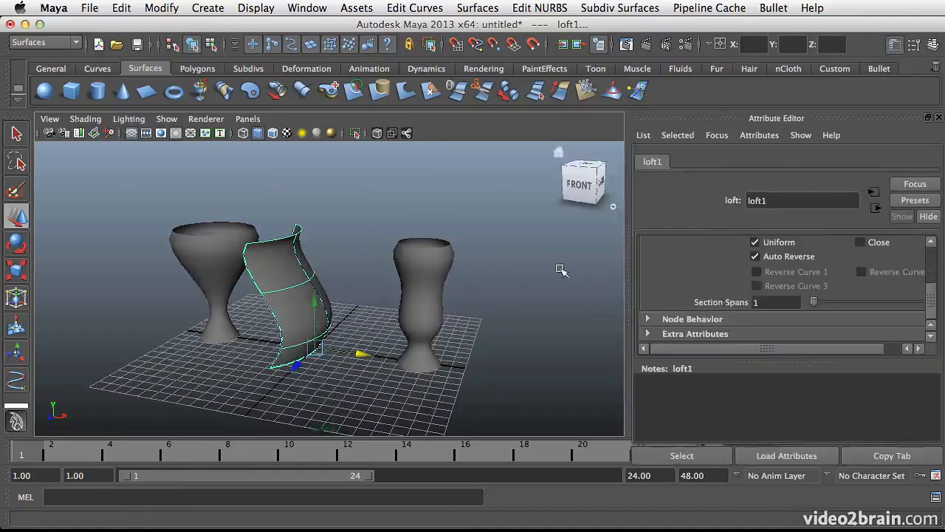
pyautogui.keyDown('alt'); pyautogui.moveTo(388, 317); pyautogui.dragTo(360, 320); pyautogui.keyUp('alt')
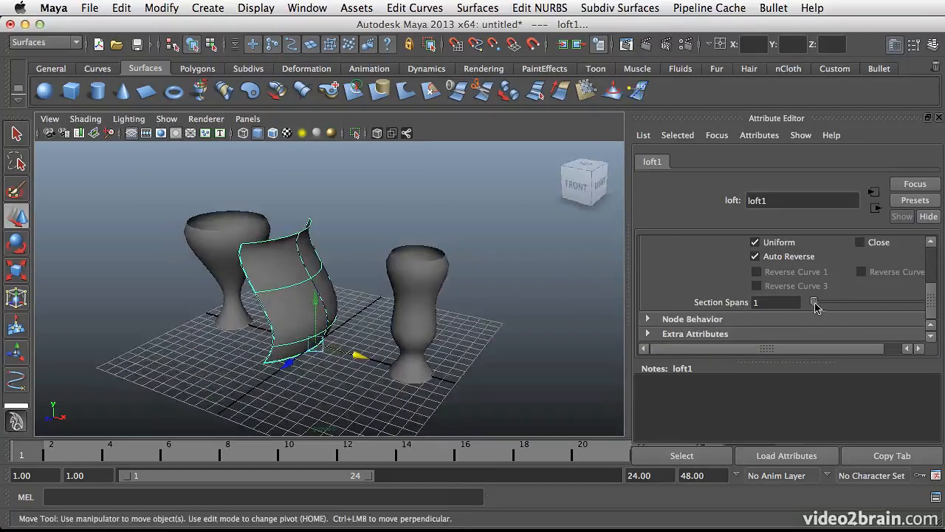
pyautogui.moveTo(818, 306)
pyautogui.mouseDown()
pyautogui.moveTo(867, 308)
pyautogui.moveTo(831, 310)
pyautogui.mouseUp()
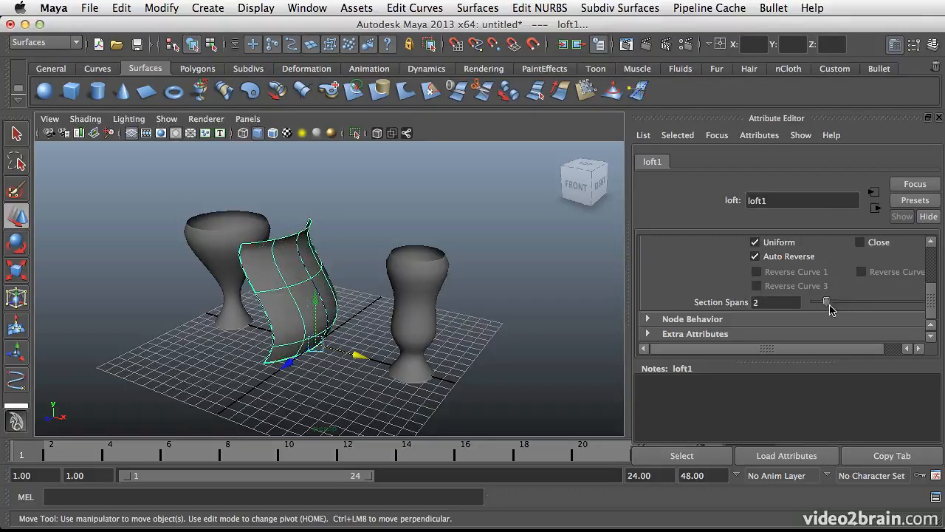
# Step: Select the middle curve and move it along X to reshape the lofted surface
pyautogui.keyDown('alt'); pyautogui.moveTo(343, 293); pyautogui.dragTo(308, 275); pyautogui.keyUp('alt')
pyautogui.click(308, 275)
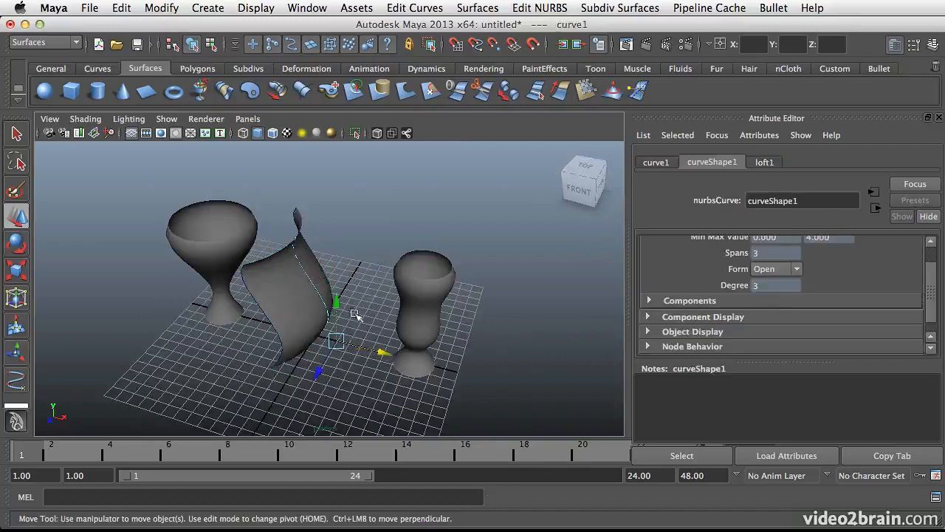
pyautogui.moveTo(379, 352)
pyautogui.mouseDown()
pyautogui.moveTo(369, 345)
pyautogui.moveTo(383, 352)
pyautogui.mouseUp()
pyautogui.keyDown('alt'); pyautogui.moveTo(328, 297); pyautogui.dragTo(336, 303); pyautogui.keyUp('alt')
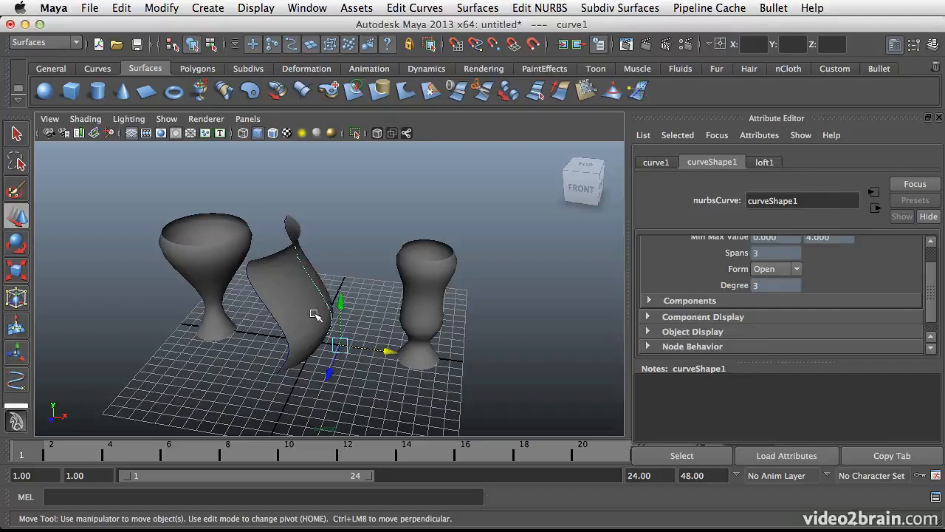
# Step: Move the lofted surface along X, away from its three source curves
pyautogui.click(314, 314)
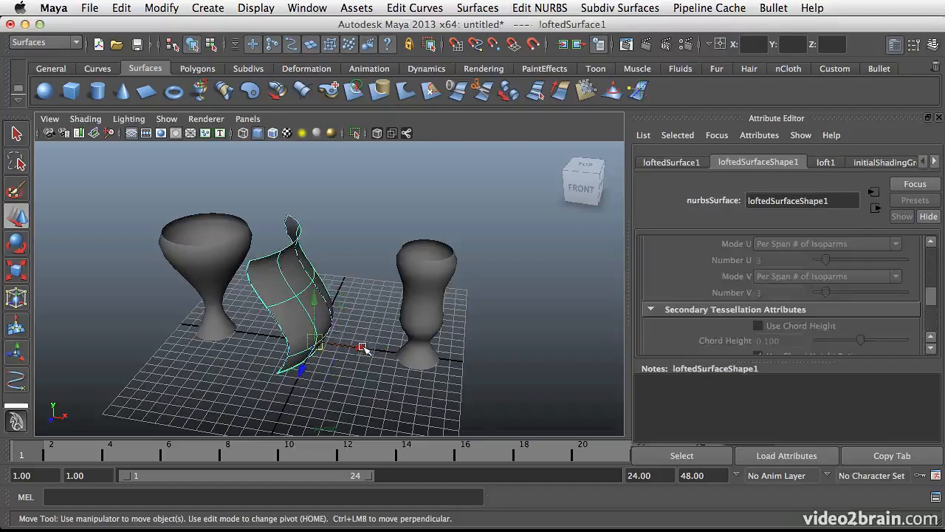
pyautogui.keyDown('alt'); pyautogui.moveTo(392, 350); pyautogui.dragTo(342, 332); pyautogui.keyUp('alt')
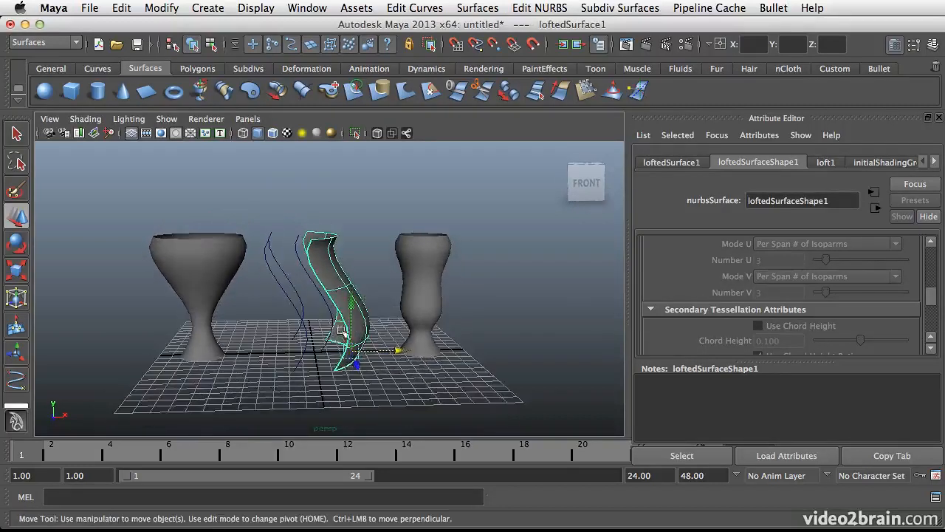
# Step: Show the middle curve's edit points and pull the lower and central ones outward along X to bulge the lofted surface
pyautogui.click(332, 320)
pyautogui.rightClick(331, 319)
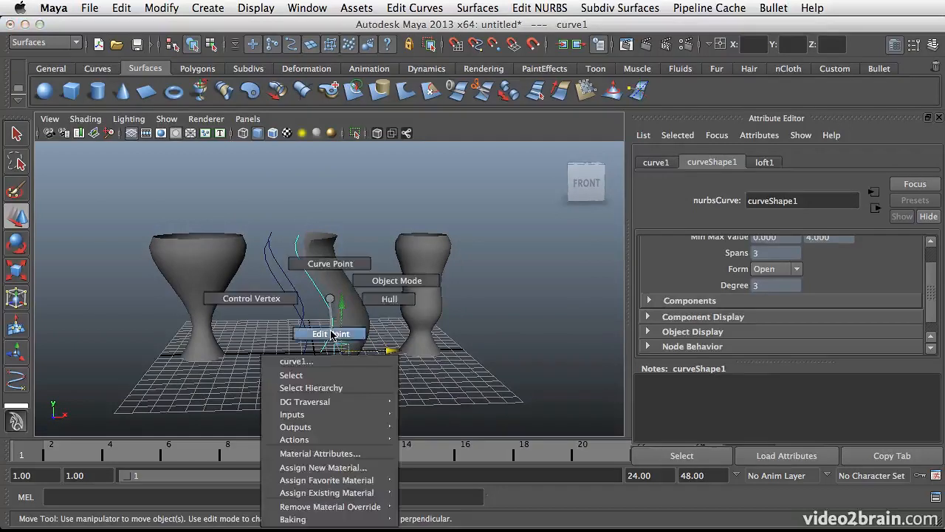
pyautogui.click(331, 333)
pyautogui.click(311, 280)
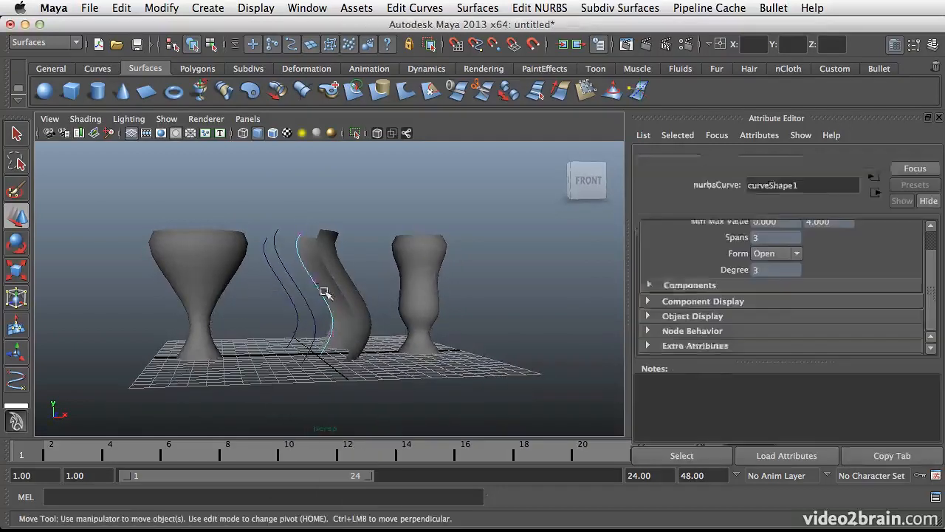
pyautogui.moveTo(366, 280); pyautogui.dragTo(391, 334)
pyautogui.click(312, 283)
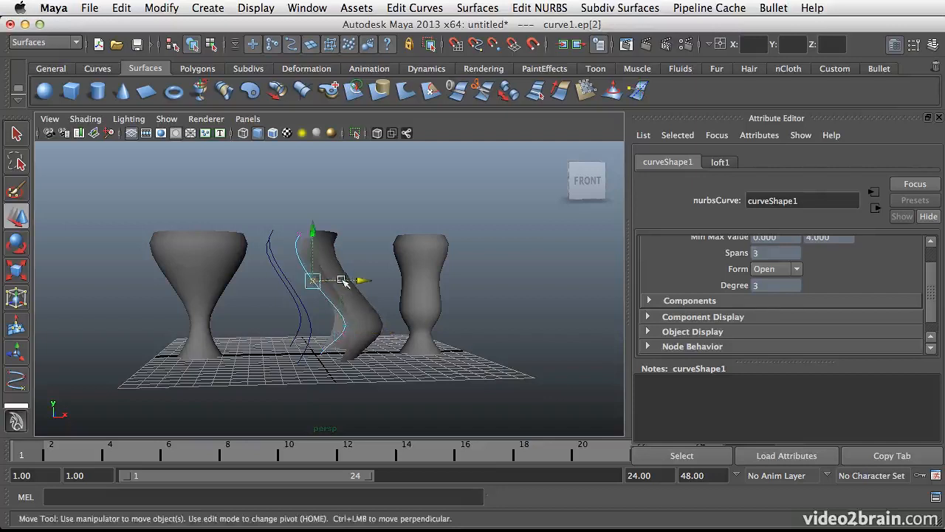
pyautogui.keyDown('alt'); pyautogui.moveTo(383, 301); pyautogui.dragTo(361, 332); pyautogui.keyUp('alt')
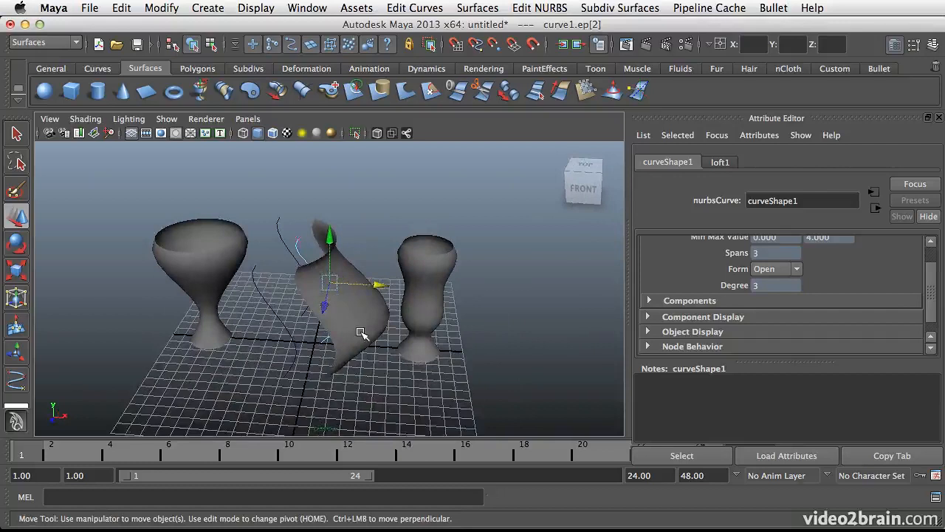